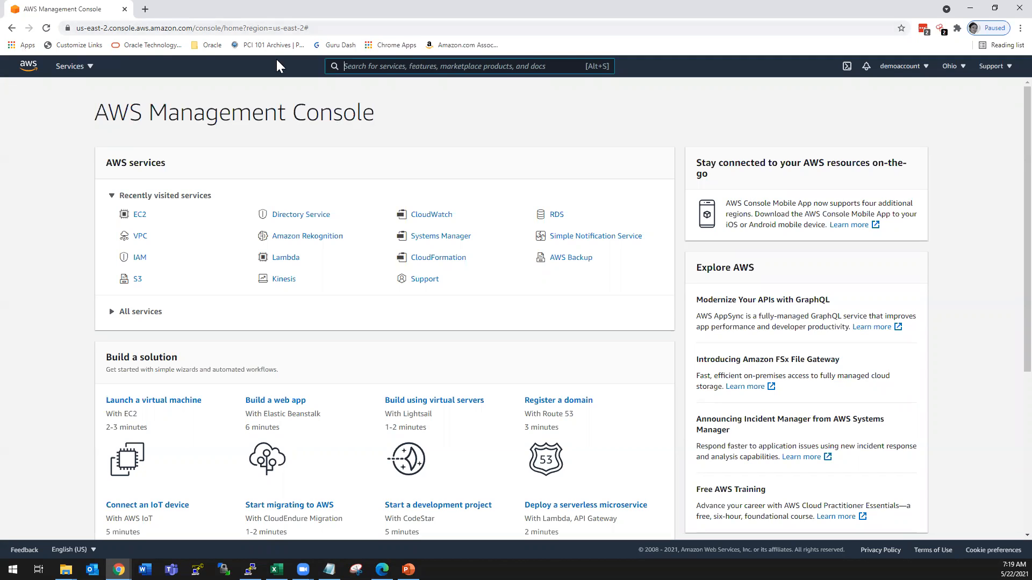
Find the RDS service and start creating a new database.
{"action": "type", "text": "rds"}
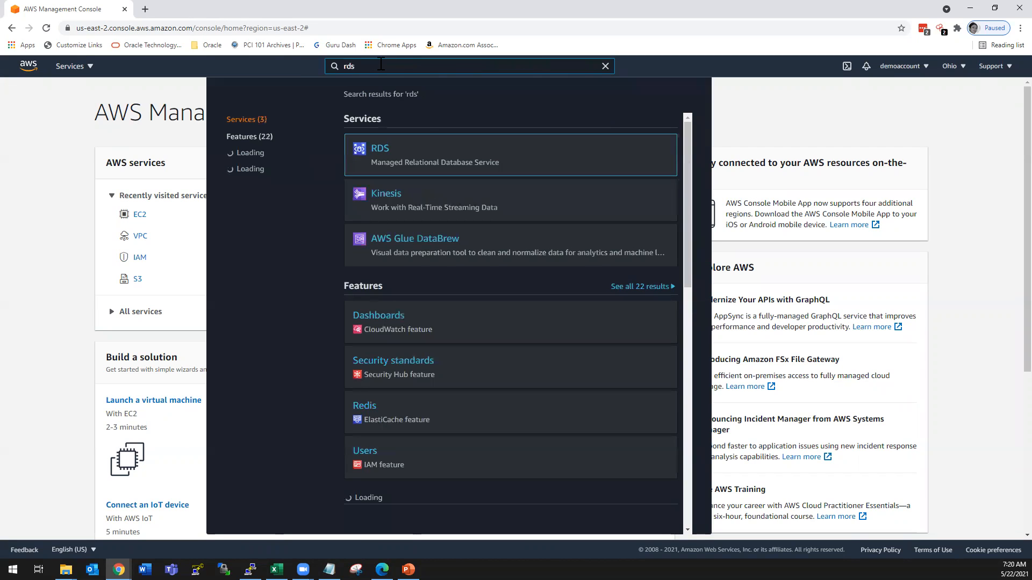
{"action": "left_click", "coordinate": [383, 149]}
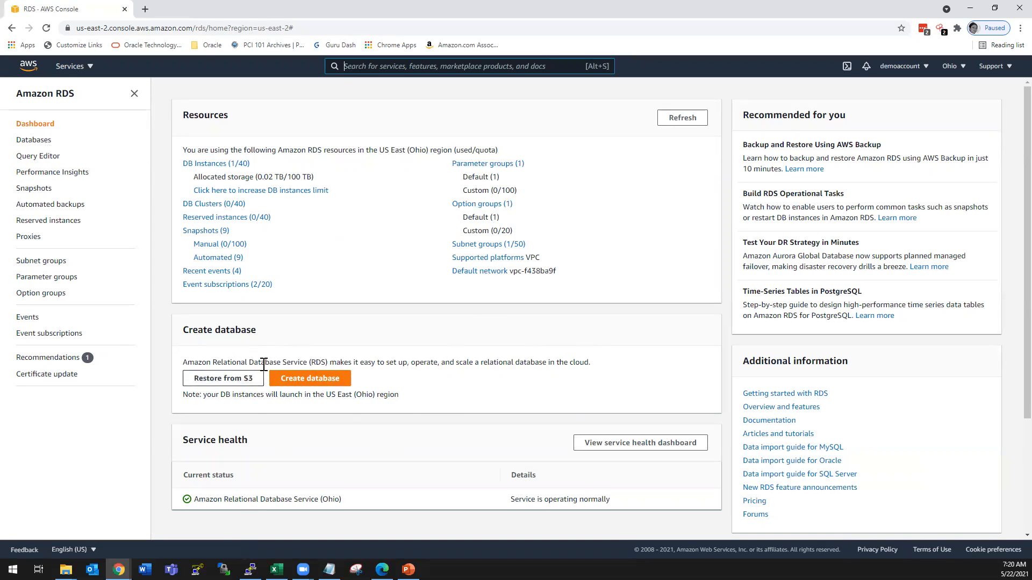
{"action": "left_click", "coordinate": [316, 380]}
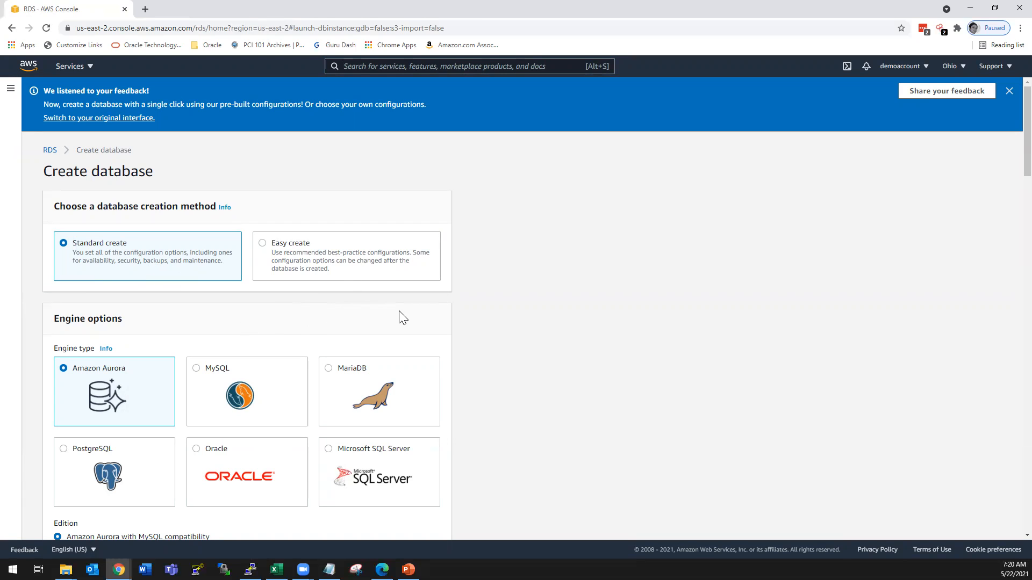
Choose MySQL as the engine type for the new database.
{"action": "scroll", "coordinate": [408, 310], "scroll_direction": "down", "scroll_amount": 2}
{"action": "scroll", "coordinate": [408, 310], "scroll_direction": "down", "scroll_amount": 1}
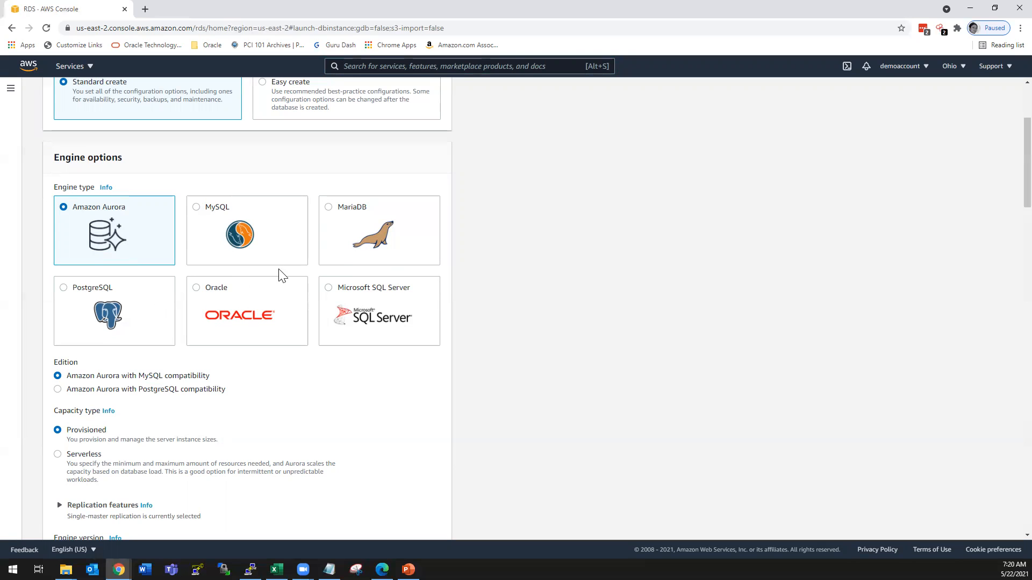
{"action": "left_click", "coordinate": [196, 227]}
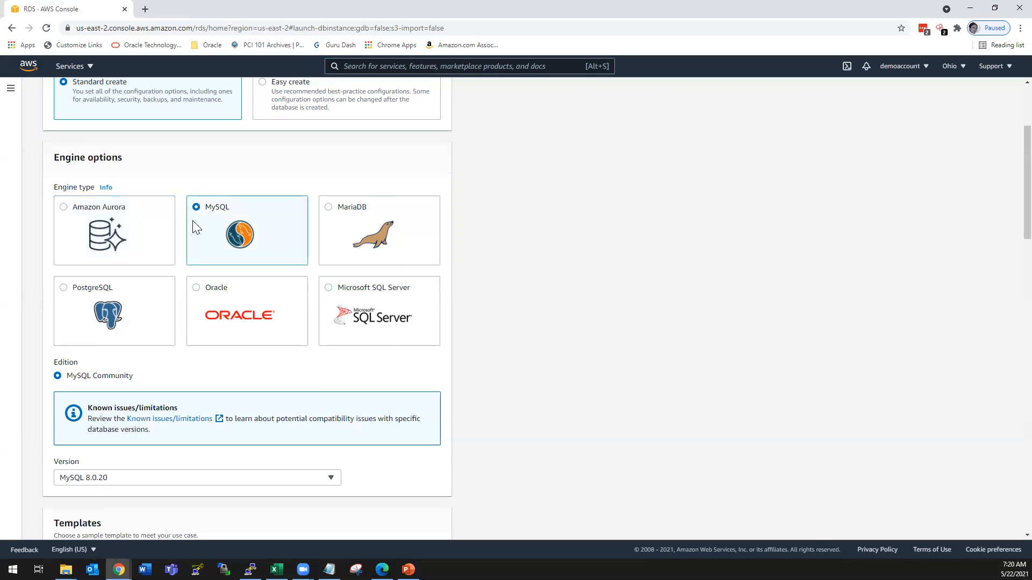
Set the database engine version to MySQL 8.0.23.
{"action": "scroll", "coordinate": [306, 400], "scroll_direction": "down", "scroll_amount": 2}
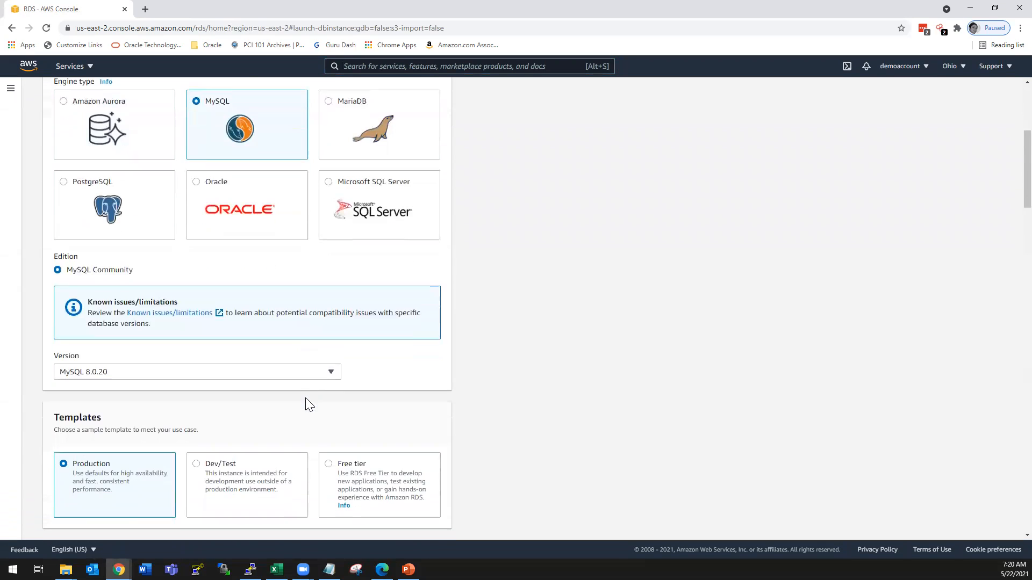
{"action": "scroll", "coordinate": [309, 404], "scroll_direction": "down", "scroll_amount": 1}
{"action": "left_click", "coordinate": [180, 318]}
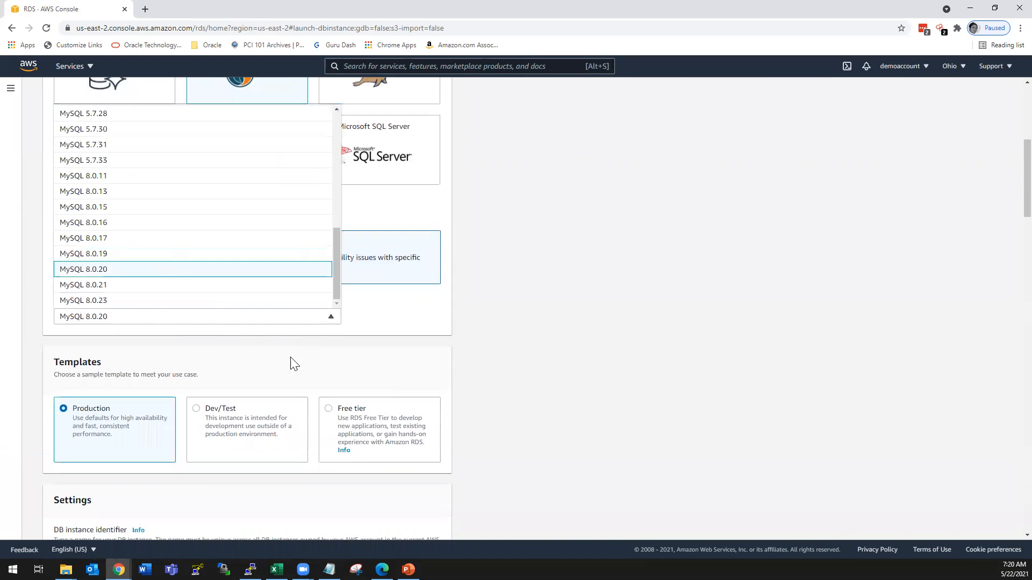
{"action": "scroll", "coordinate": [177, 272], "scroll_direction": "down", "scroll_amount": 2}
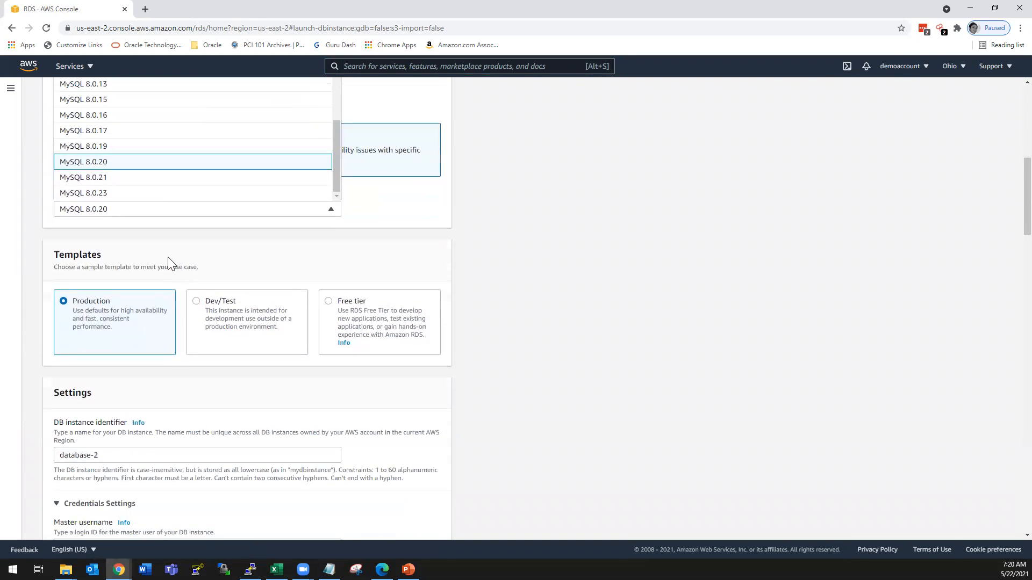
{"action": "scroll", "coordinate": [164, 255], "scroll_direction": "up", "scroll_amount": 1}
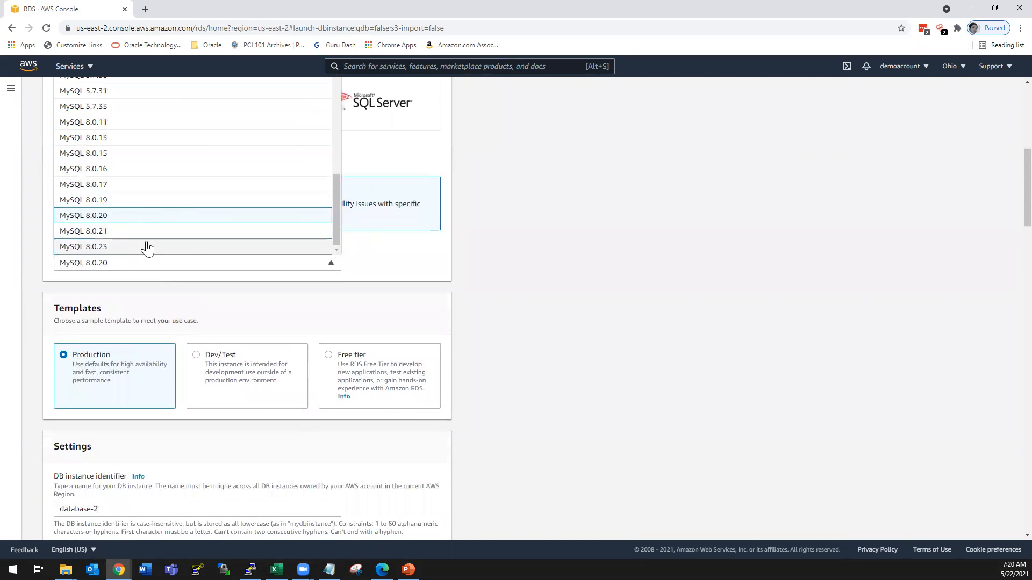
{"action": "left_click", "coordinate": [147, 247]}
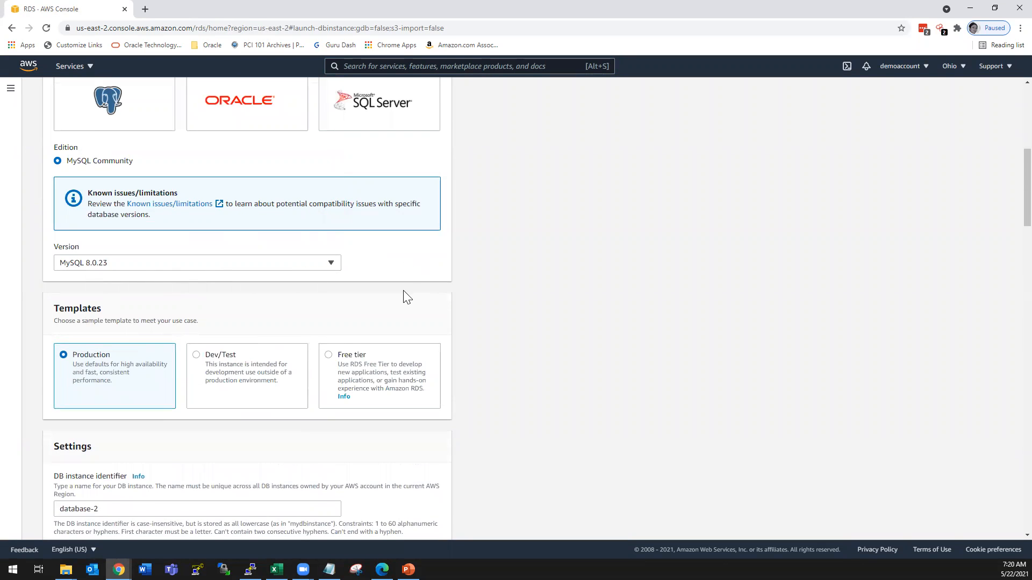
Review the template, instance identifier and master credentials settings, switching automatic password generation on and back off.
{"action": "scroll", "coordinate": [358, 288], "scroll_direction": "down", "scroll_amount": 1}
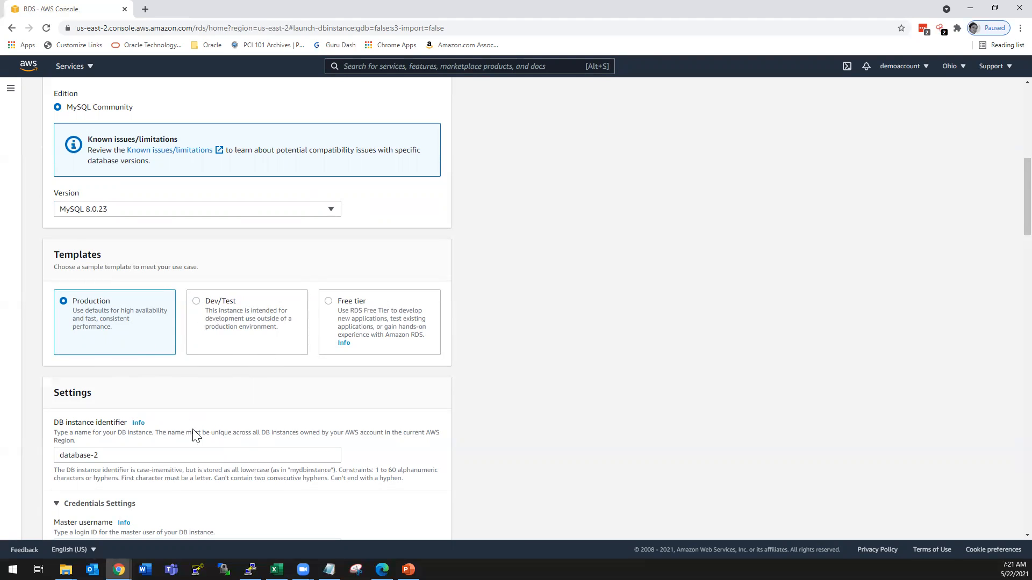
{"action": "scroll", "coordinate": [225, 406], "scroll_direction": "down", "scroll_amount": 2}
{"action": "scroll", "coordinate": [223, 405], "scroll_direction": "down", "scroll_amount": 2}
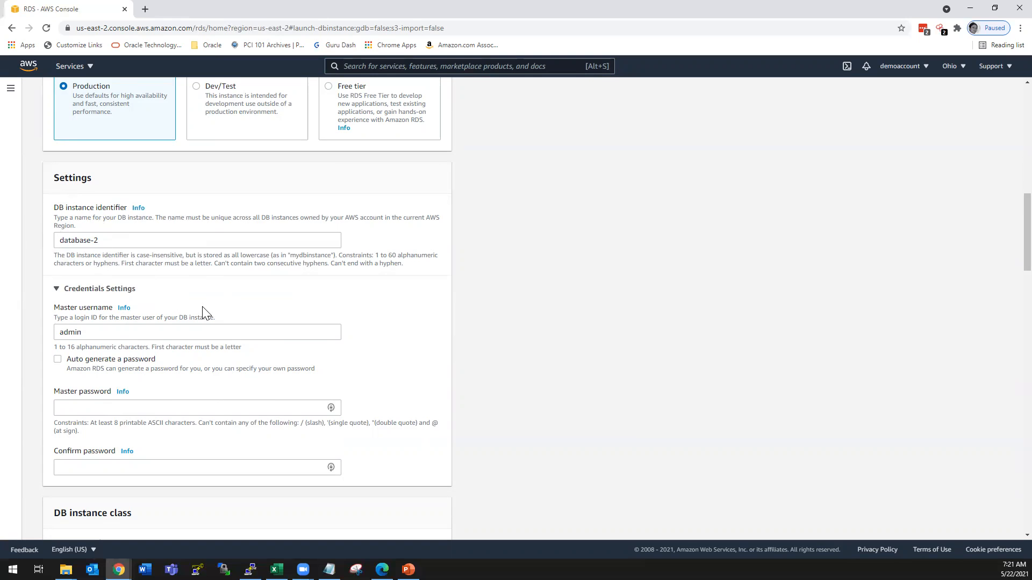
{"action": "scroll", "coordinate": [204, 313], "scroll_direction": "down", "scroll_amount": 1}
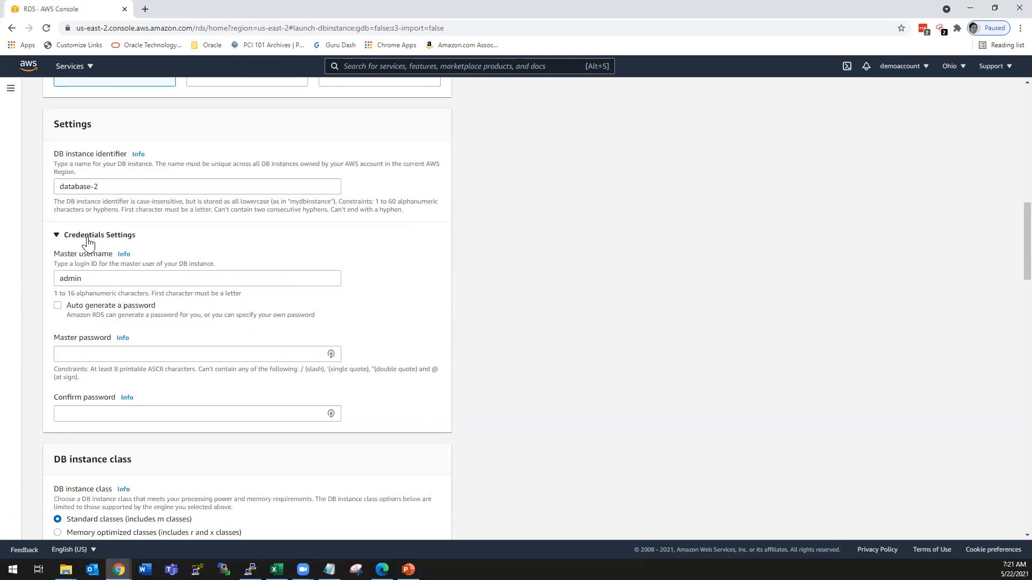
{"action": "double_click", "coordinate": [73, 278]}
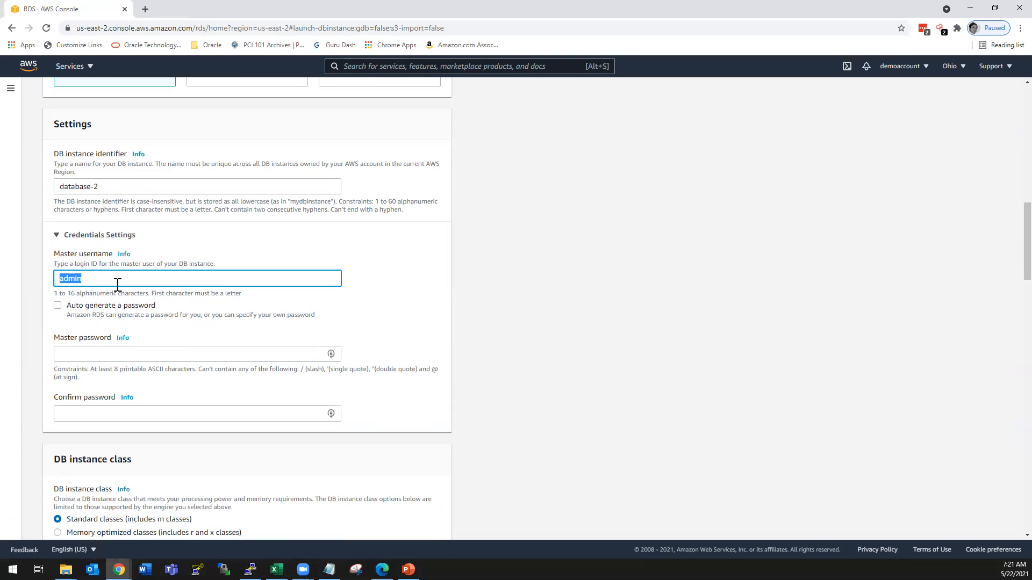
{"action": "left_click", "coordinate": [68, 278]}
{"action": "left_click", "coordinate": [58, 305]}
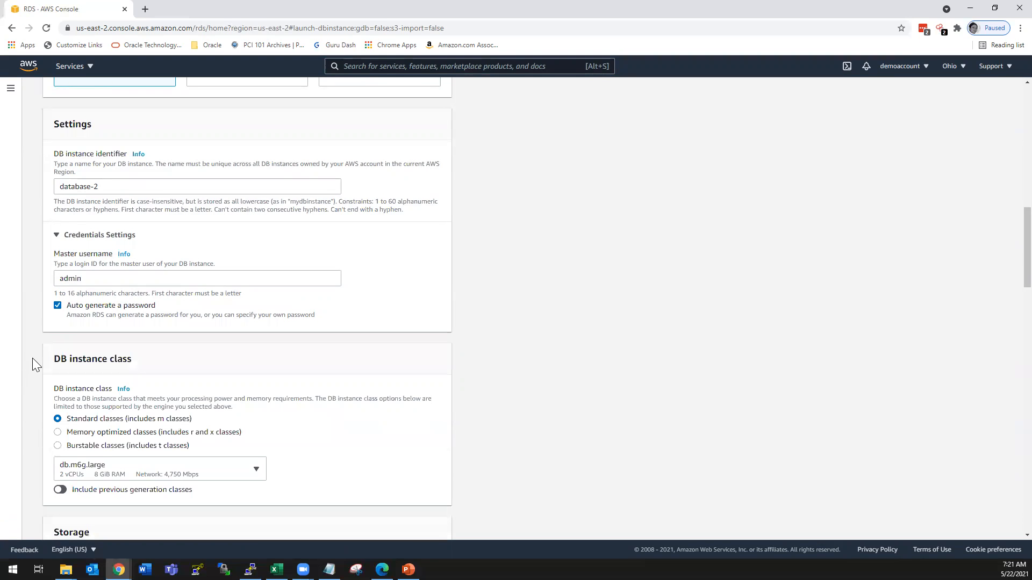
{"action": "left_click", "coordinate": [58, 305]}
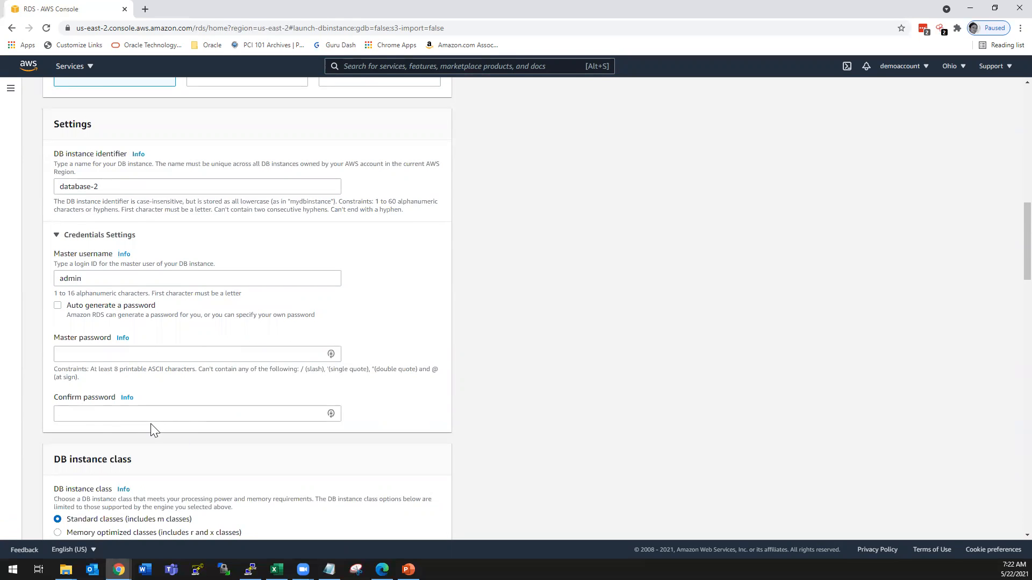
Compare the memory optimized and burstable DB instance classes, and select memory optimized classes.
{"action": "scroll", "coordinate": [150, 423], "scroll_direction": "down", "scroll_amount": 3}
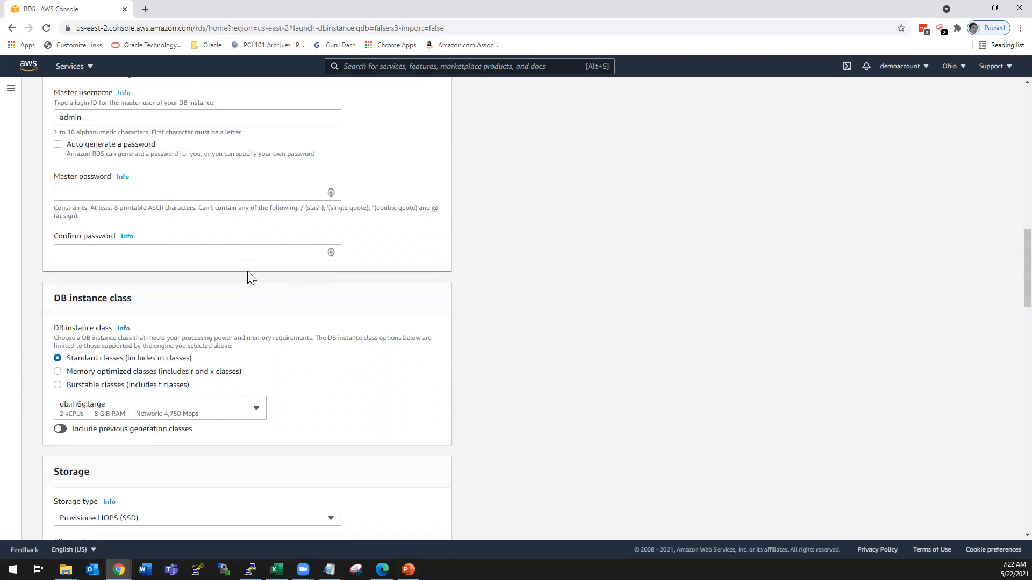
{"action": "scroll", "coordinate": [198, 309], "scroll_direction": "down", "scroll_amount": 2}
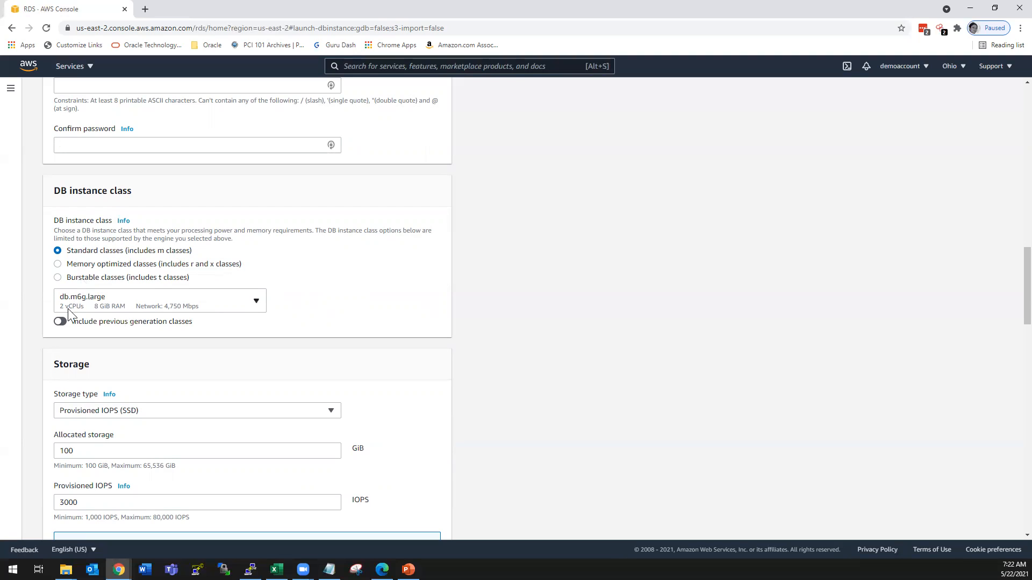
{"action": "left_click", "coordinate": [69, 266]}
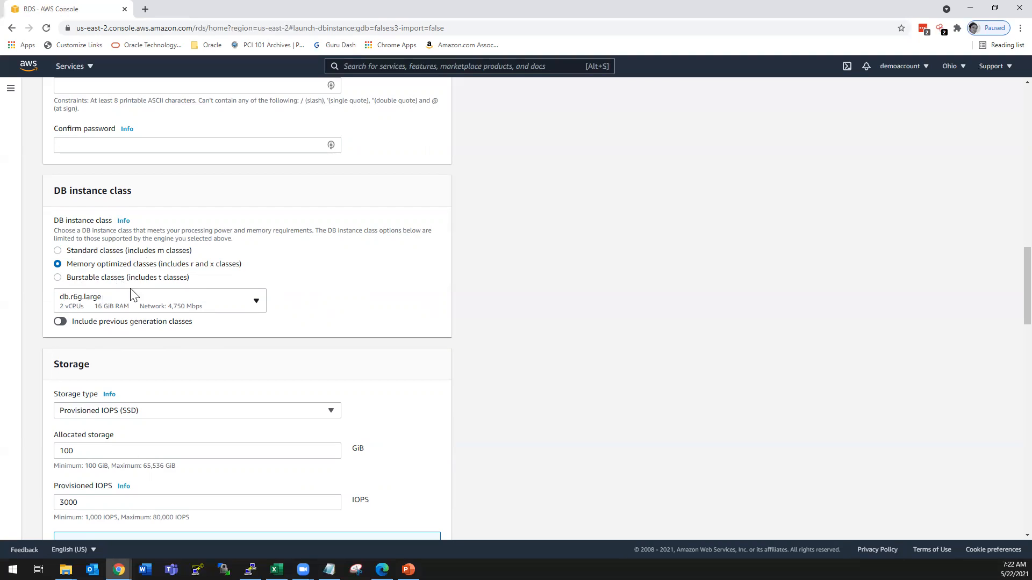
{"action": "left_click", "coordinate": [105, 278]}
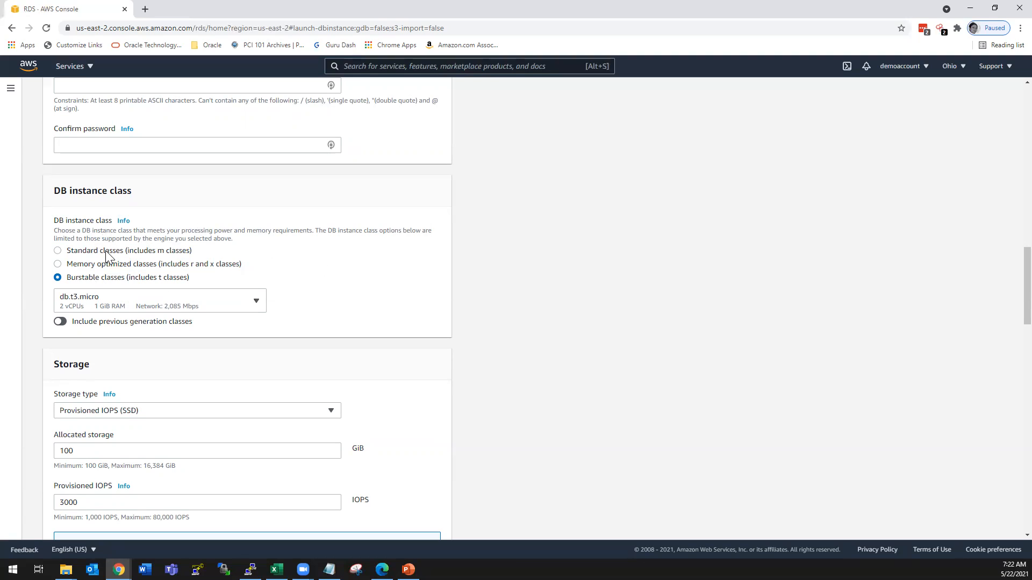
{"action": "left_click", "coordinate": [66, 264]}
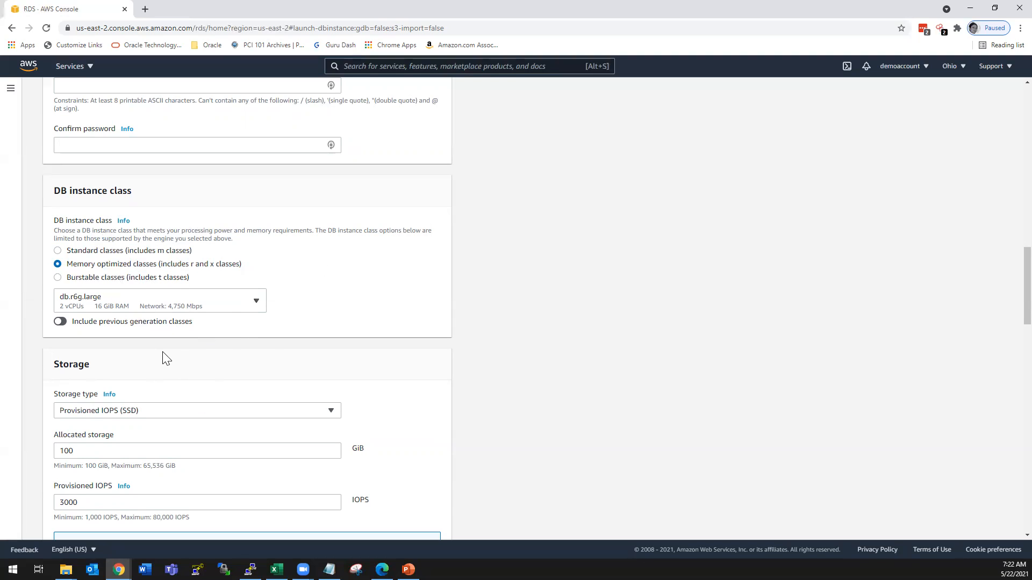
Examine the memory optimized instance sizes with previous generation classes included, and exclude those classes again.
{"action": "scroll", "coordinate": [165, 357], "scroll_direction": "down", "scroll_amount": 1}
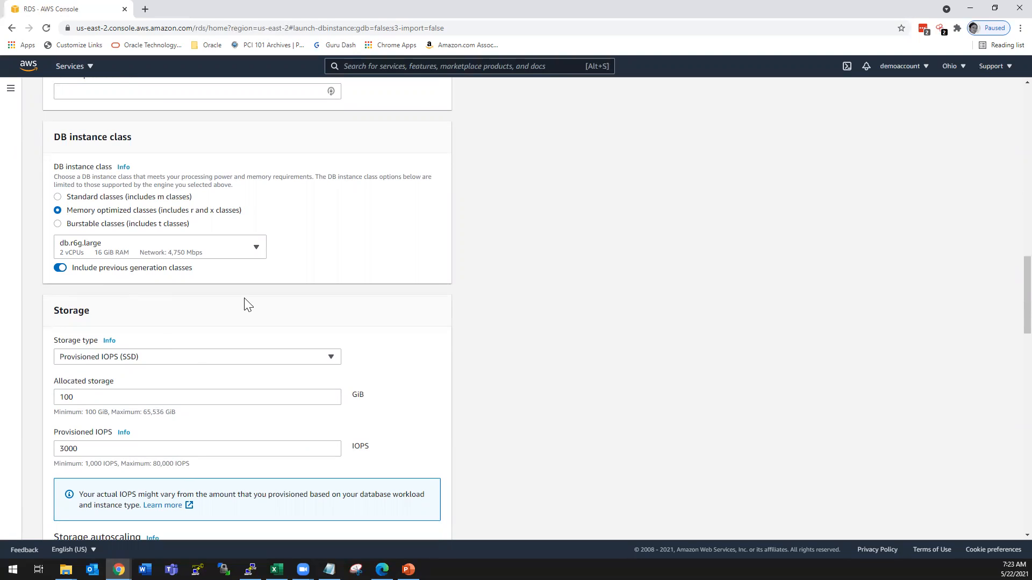
{"action": "left_click", "coordinate": [181, 249]}
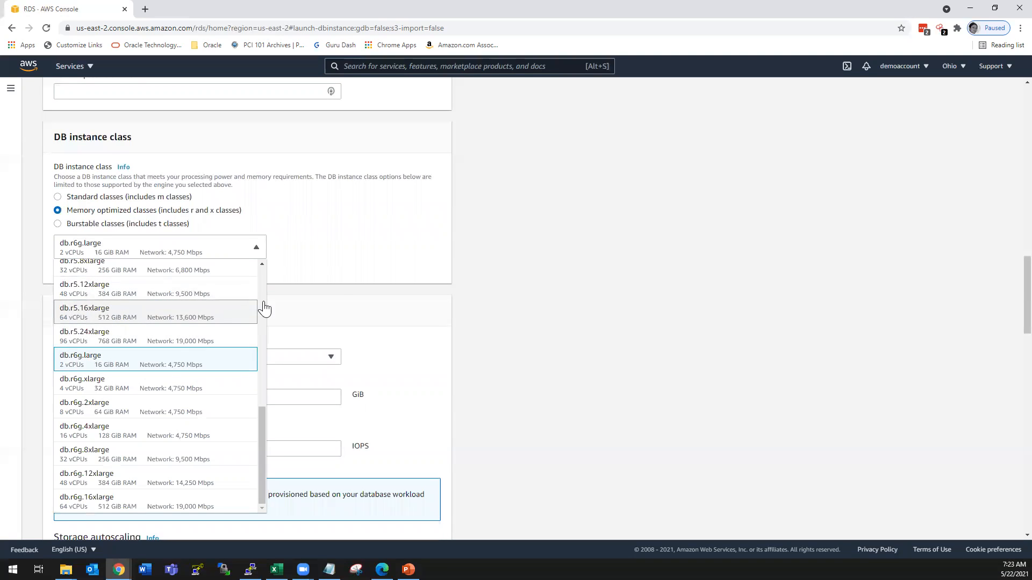
{"action": "left_click", "coordinate": [306, 274]}
{"action": "left_click", "coordinate": [60, 267]}
Review the storage type choices and the provisioned IOPS setting, and set the storage type to General Purpose (SSD).
{"action": "scroll", "coordinate": [189, 304], "scroll_direction": "down", "scroll_amount": 2}
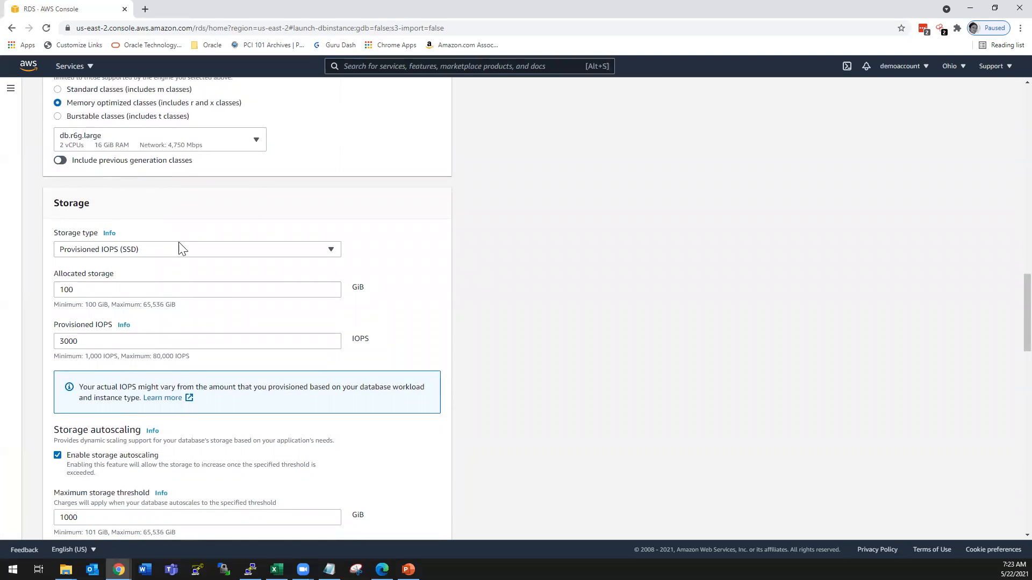
{"action": "left_click", "coordinate": [106, 255]}
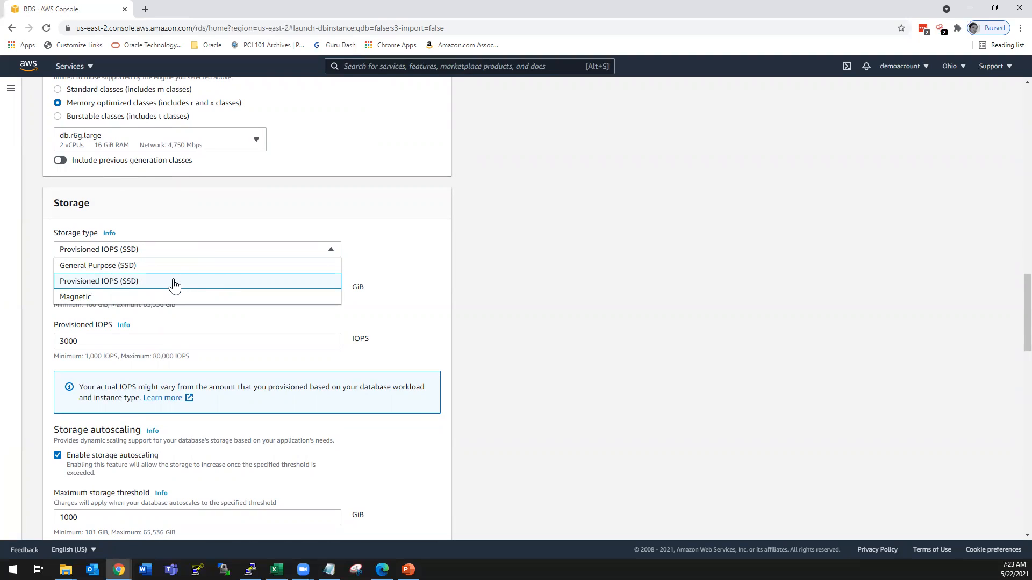
{"action": "left_click", "coordinate": [350, 269]}
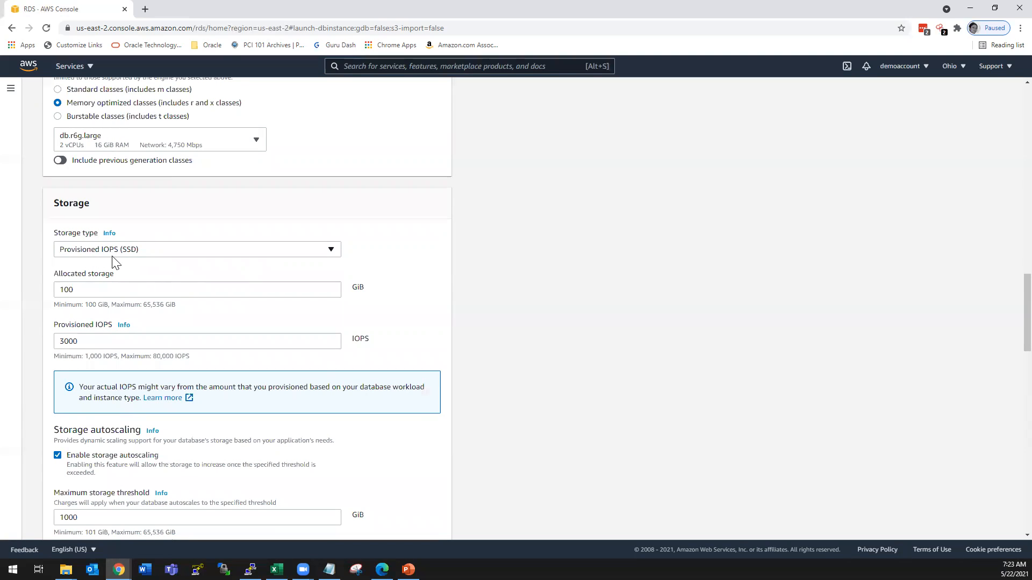
{"action": "left_click", "coordinate": [206, 344]}
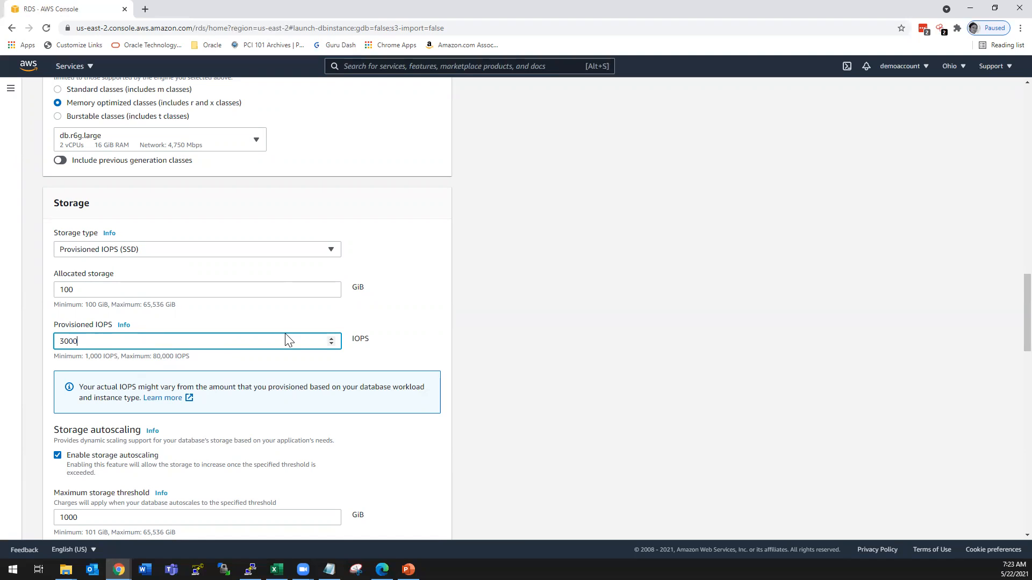
{"action": "left_click", "coordinate": [167, 250]}
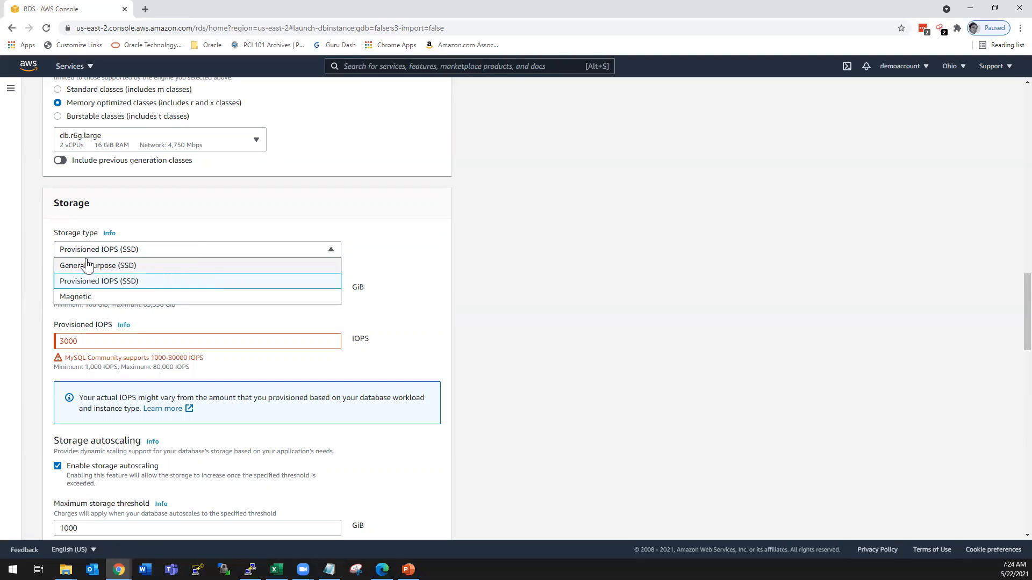
{"action": "left_click", "coordinate": [160, 266]}
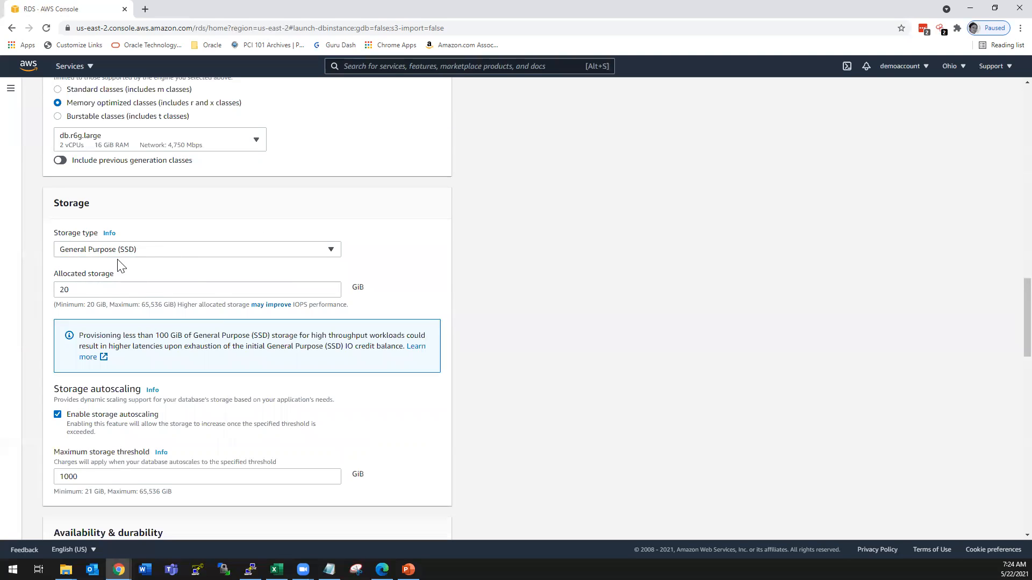
Examine the storage autoscaling threshold, the Multi-AZ deployment options, and the VPC, public access and security group settings.
{"action": "scroll", "coordinate": [222, 396], "scroll_direction": "down", "scroll_amount": 3}
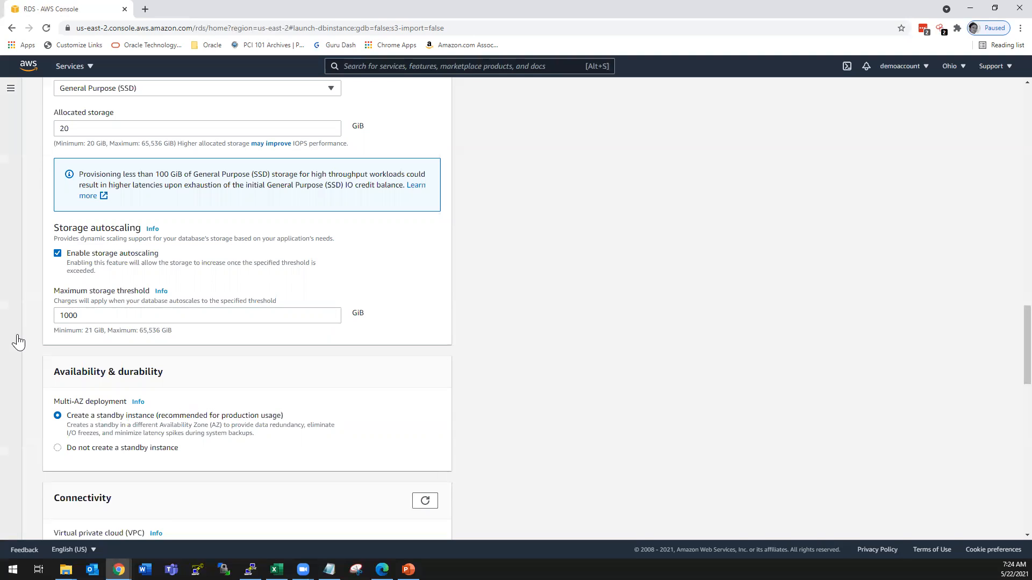
{"action": "left_click", "coordinate": [93, 316]}
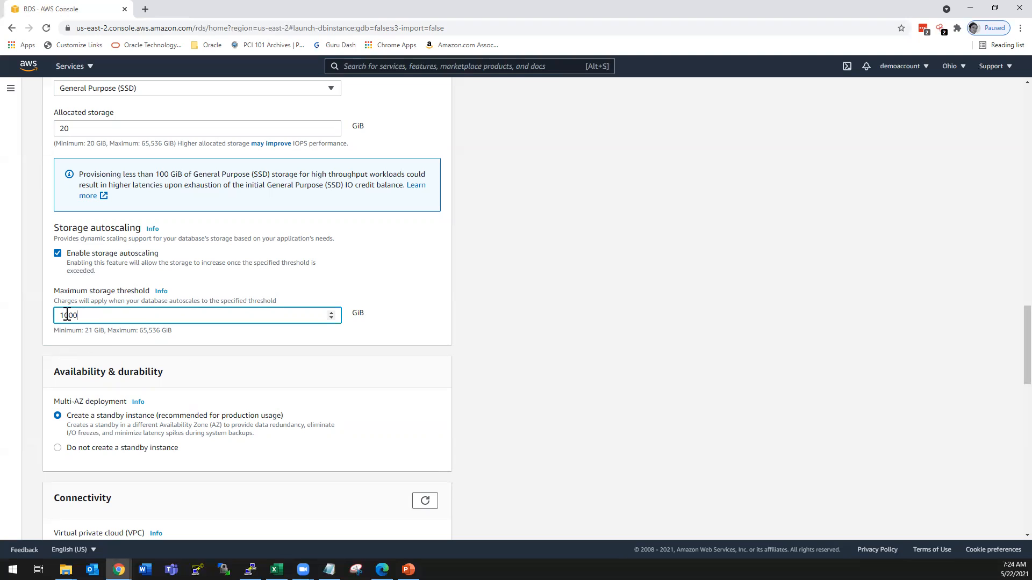
{"action": "left_click_drag", "start_coordinate": [58, 316], "coordinate": [97, 318]}
{"action": "scroll", "coordinate": [231, 377], "scroll_direction": "down", "scroll_amount": 2}
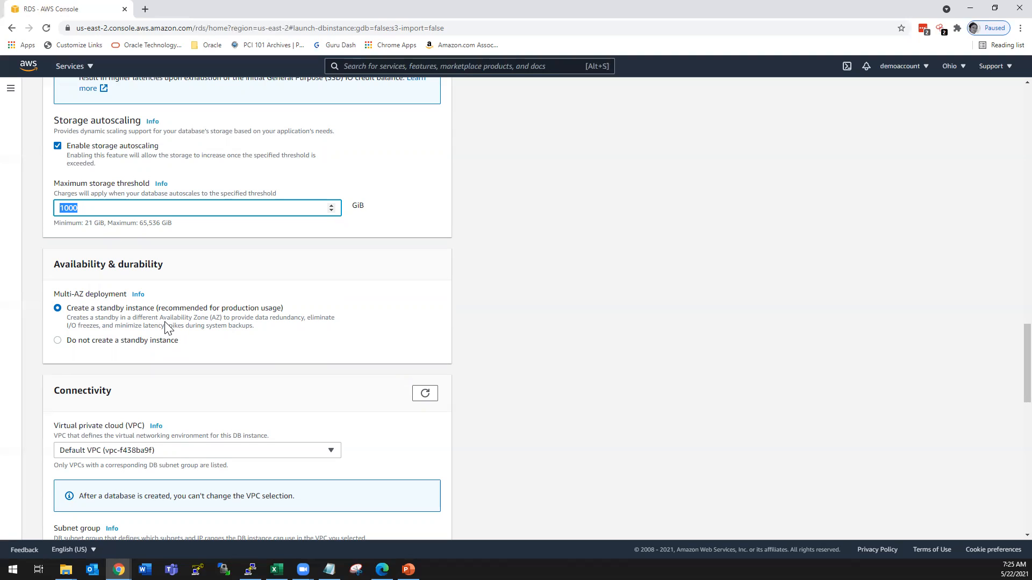
{"action": "scroll", "coordinate": [189, 343], "scroll_direction": "down", "scroll_amount": 1}
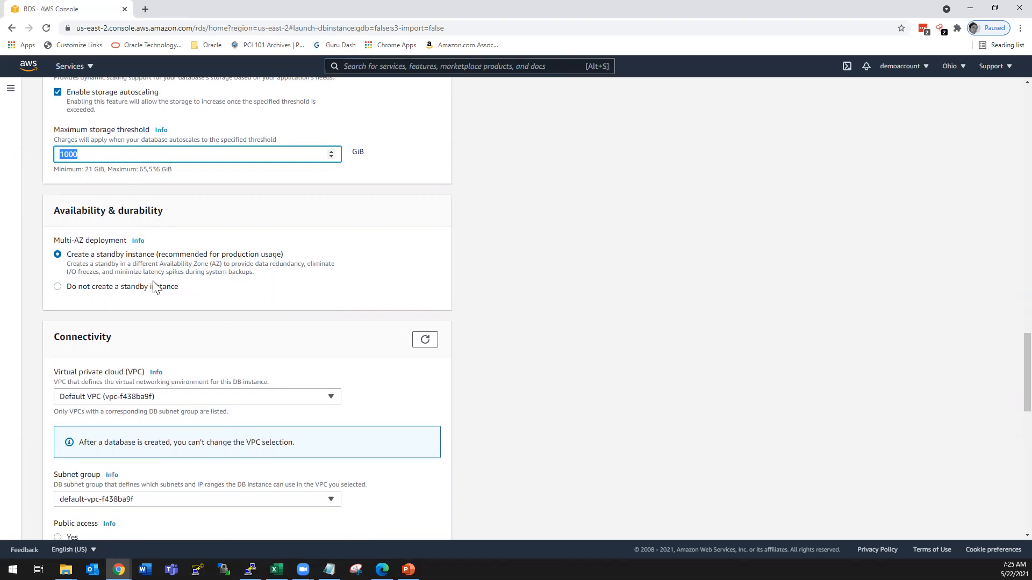
{"action": "scroll", "coordinate": [156, 285], "scroll_direction": "down", "scroll_amount": 1}
{"action": "scroll", "coordinate": [225, 277], "scroll_direction": "down", "scroll_amount": 2}
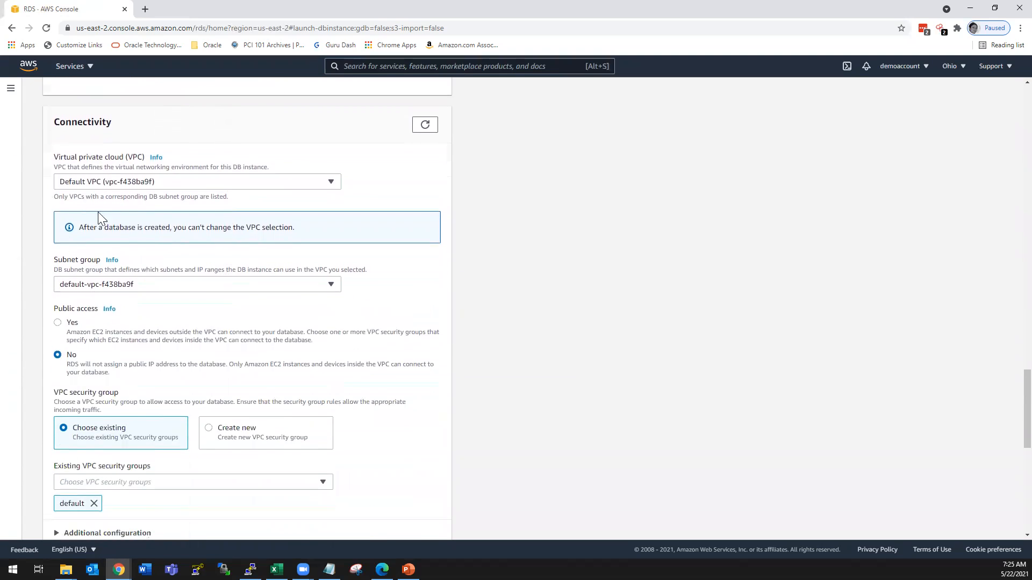
{"action": "scroll", "coordinate": [164, 386], "scroll_direction": "down", "scroll_amount": 1}
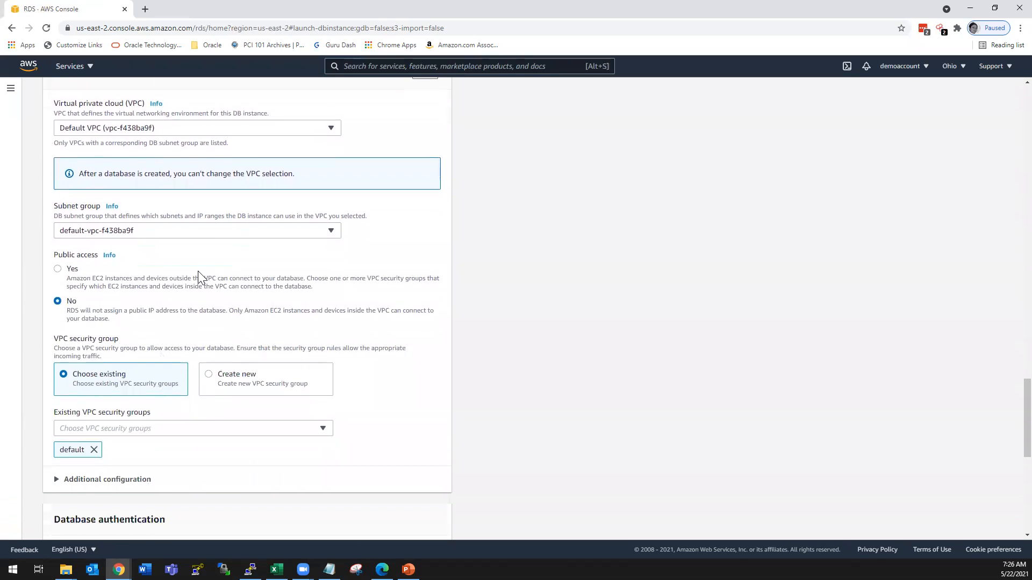
Switch the DB instance template to Free tier.
{"action": "scroll", "coordinate": [215, 289], "scroll_direction": "down", "scroll_amount": 4}
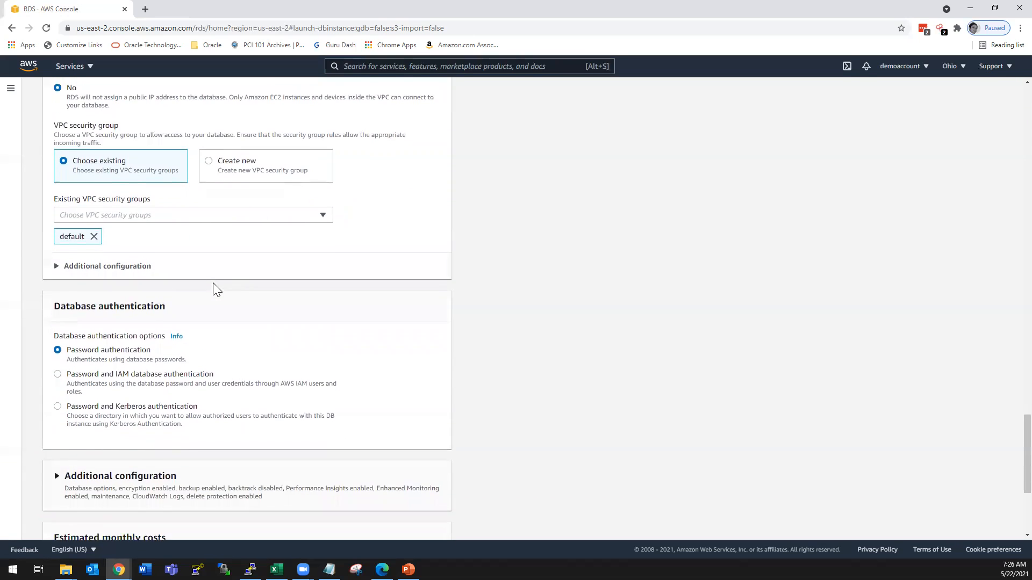
{"action": "scroll", "coordinate": [215, 290], "scroll_direction": "up", "scroll_amount": 8}
{"action": "scroll", "coordinate": [215, 290], "scroll_direction": "up", "scroll_amount": 20}
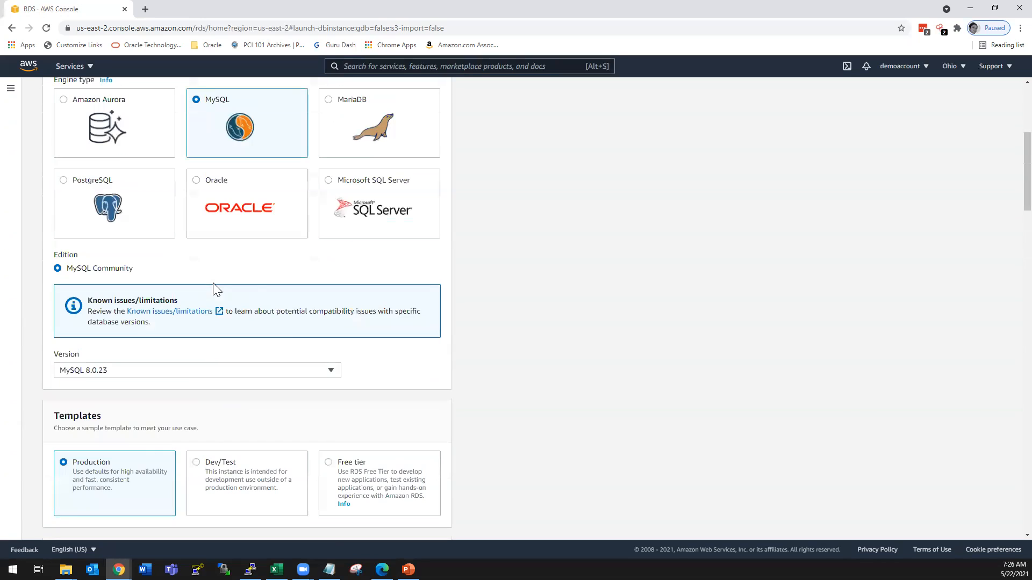
{"action": "scroll", "coordinate": [301, 349], "scroll_direction": "down", "scroll_amount": 2}
{"action": "left_click", "coordinate": [362, 358]}
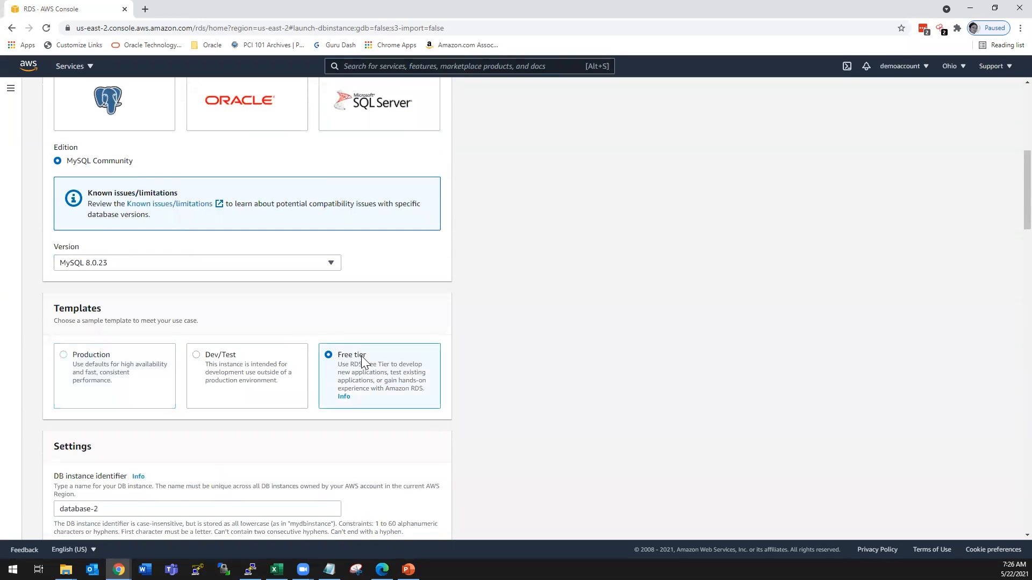
Enter the master password for the admin user and repeat it in the confirmation field.
{"action": "scroll", "coordinate": [159, 392], "scroll_direction": "down", "scroll_amount": 4}
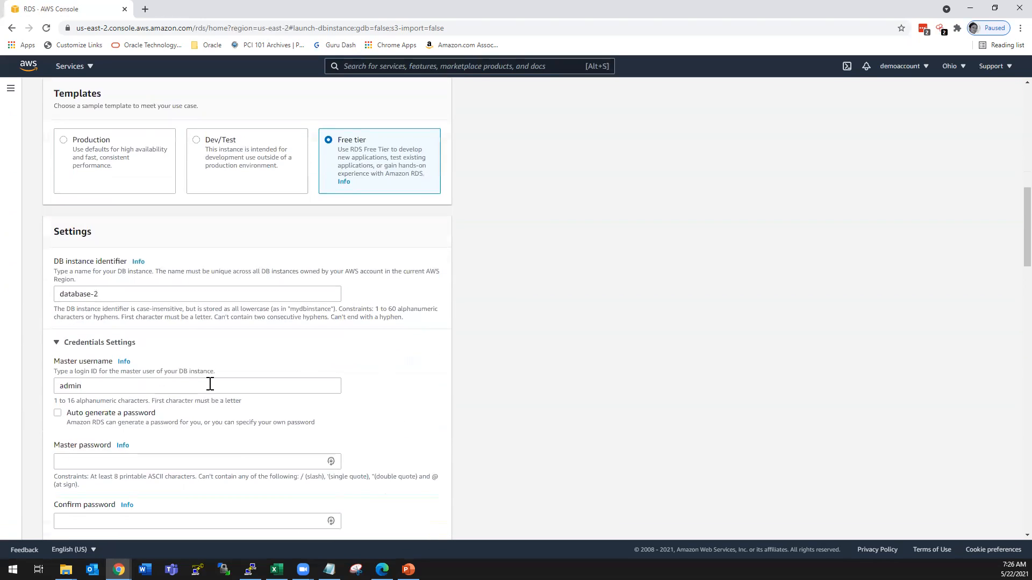
{"action": "scroll", "coordinate": [243, 419], "scroll_direction": "down", "scroll_amount": 1}
{"action": "scroll", "coordinate": [243, 418], "scroll_direction": "down", "scroll_amount": 1}
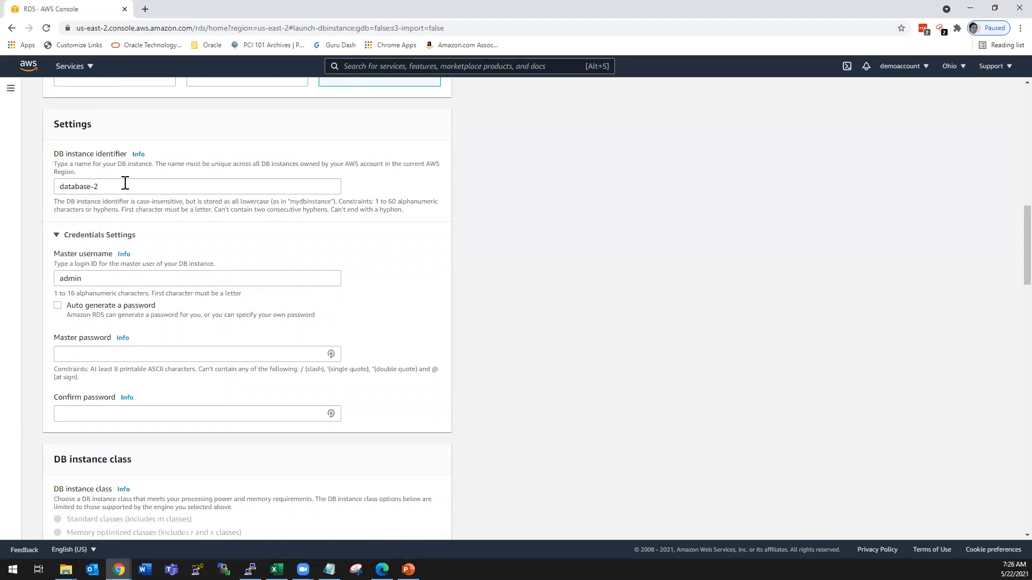
{"action": "left_click", "coordinate": [153, 358]}
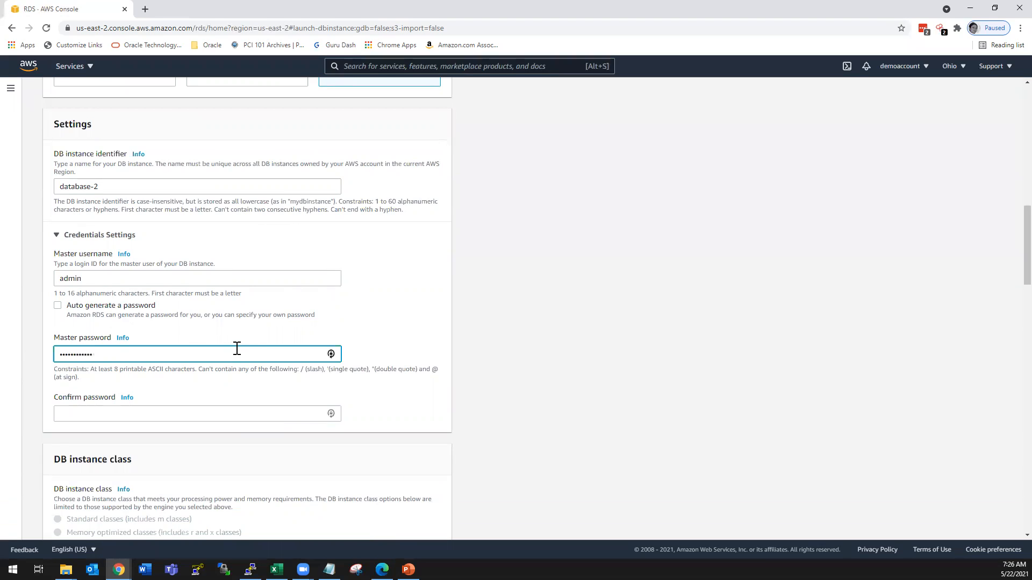
{"action": "key", "text": "Tab"}
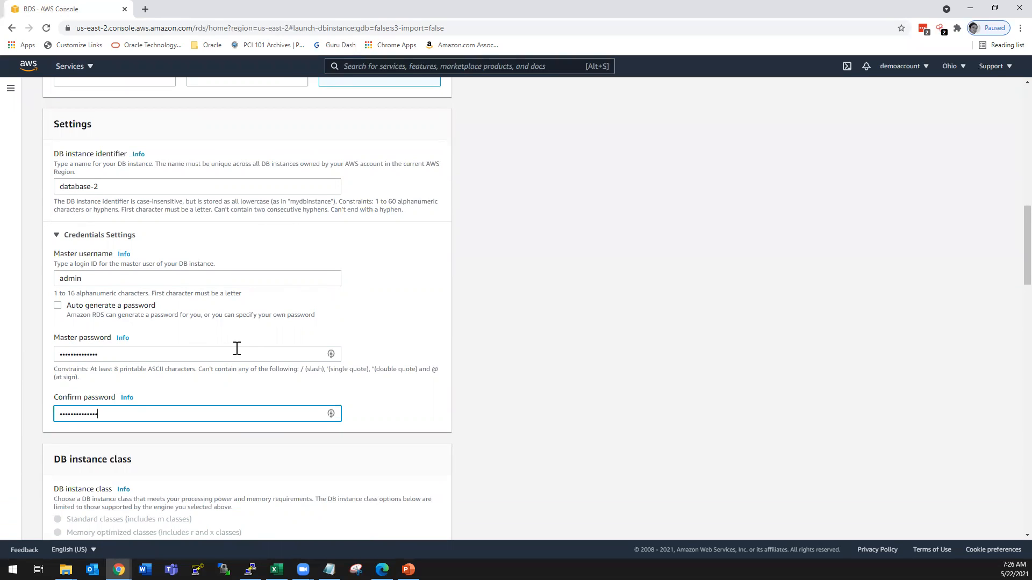
Review the Free tier DB instance class, storage type, allocated storage, autoscaling threshold and Multi-AZ deployment settings.
{"action": "scroll", "coordinate": [236, 349], "scroll_direction": "down", "scroll_amount": 4}
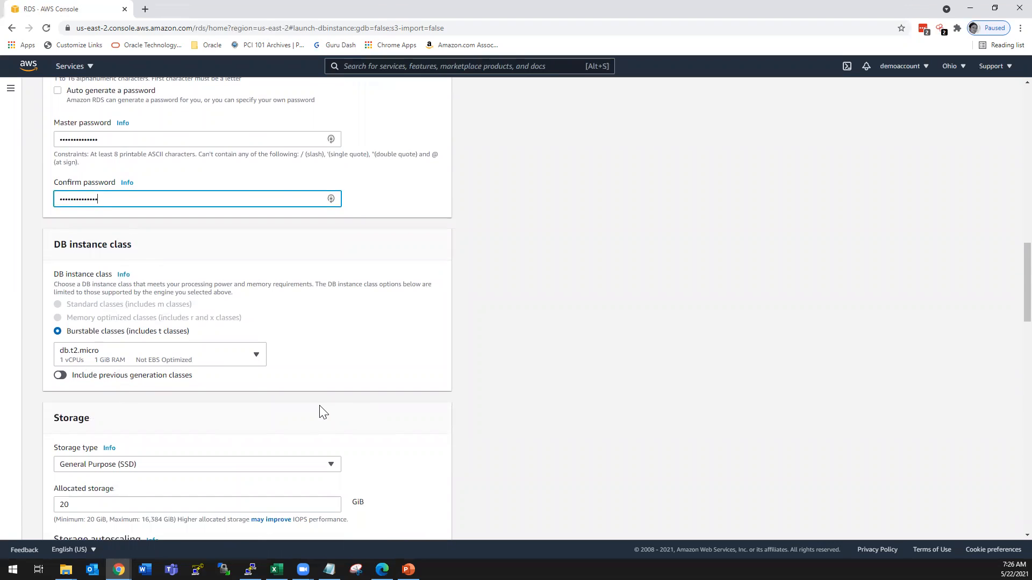
{"action": "scroll", "coordinate": [131, 384], "scroll_direction": "down", "scroll_amount": 1}
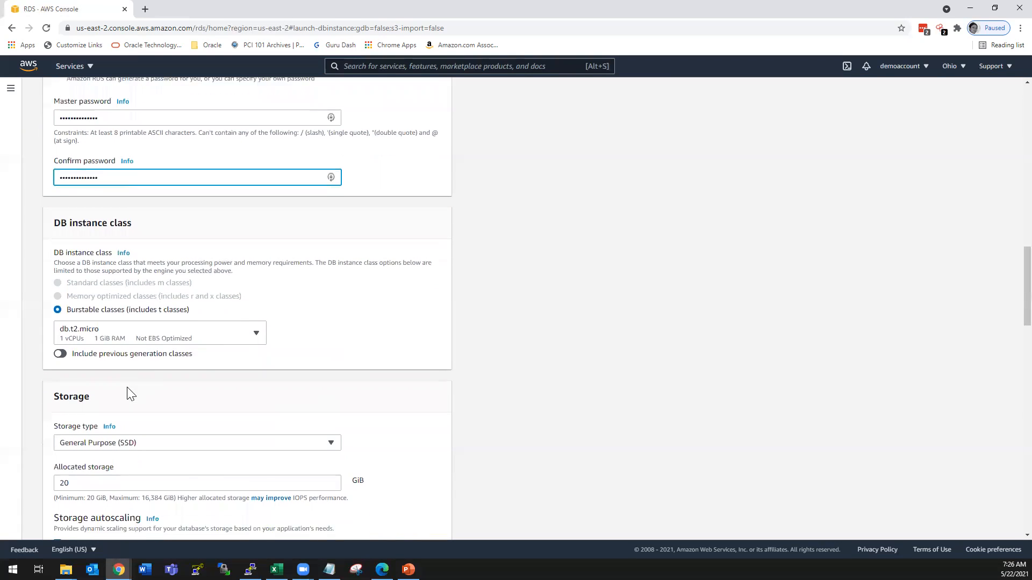
{"action": "scroll", "coordinate": [196, 385], "scroll_direction": "down", "scroll_amount": 1}
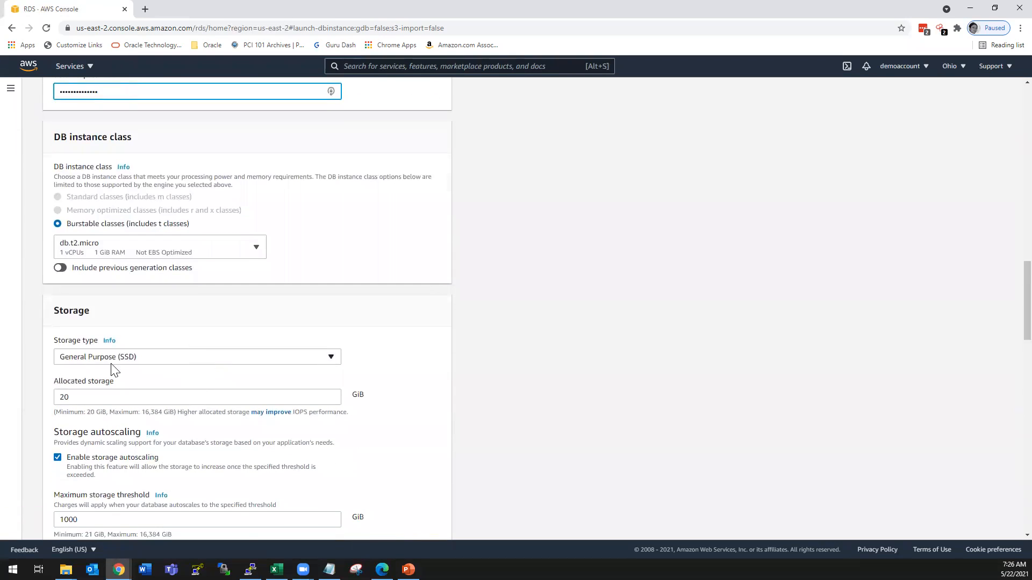
{"action": "scroll", "coordinate": [224, 424], "scroll_direction": "down", "scroll_amount": 2}
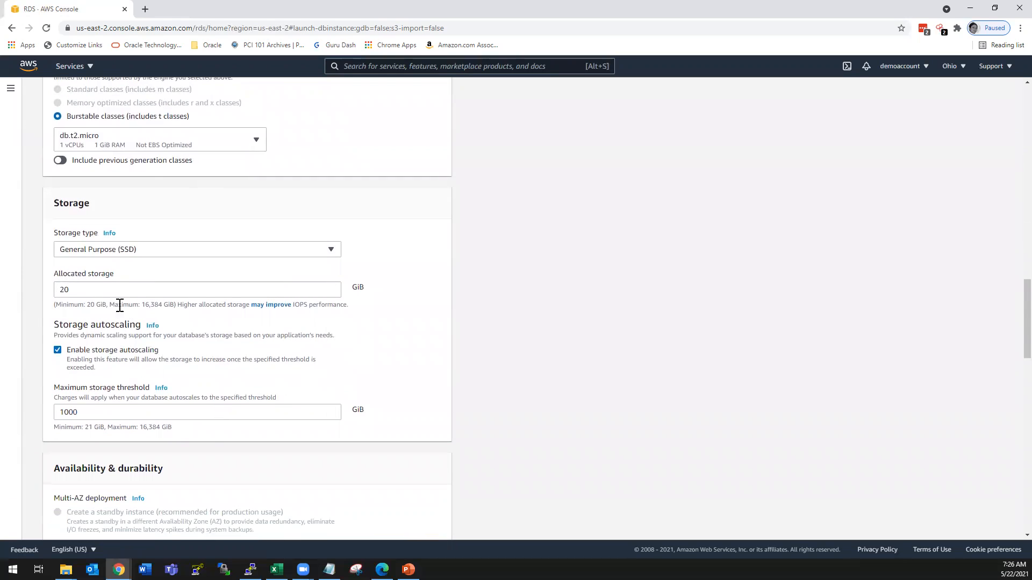
{"action": "scroll", "coordinate": [212, 424], "scroll_direction": "down", "scroll_amount": 1}
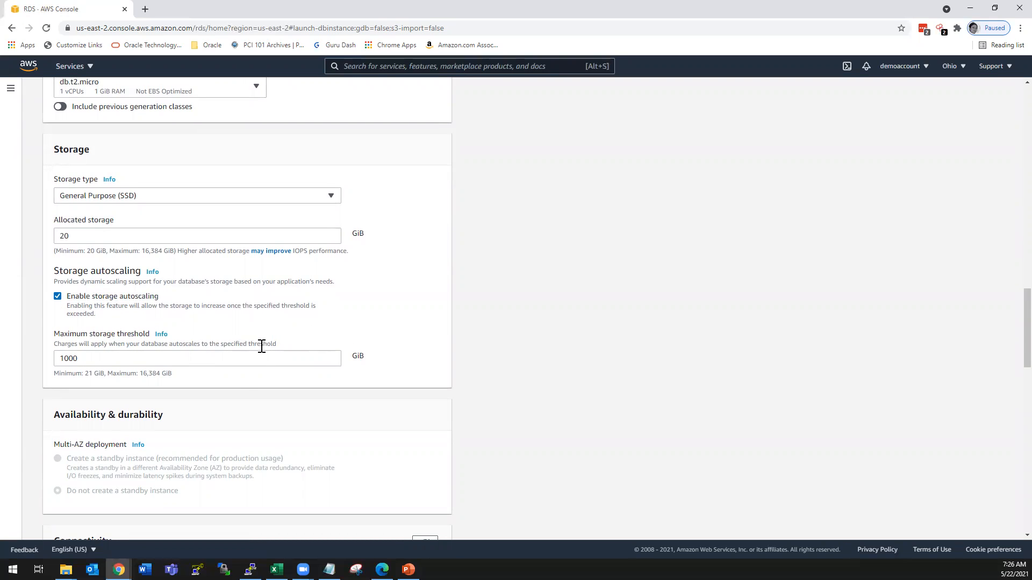
{"action": "scroll", "coordinate": [243, 387], "scroll_direction": "down", "scroll_amount": 2}
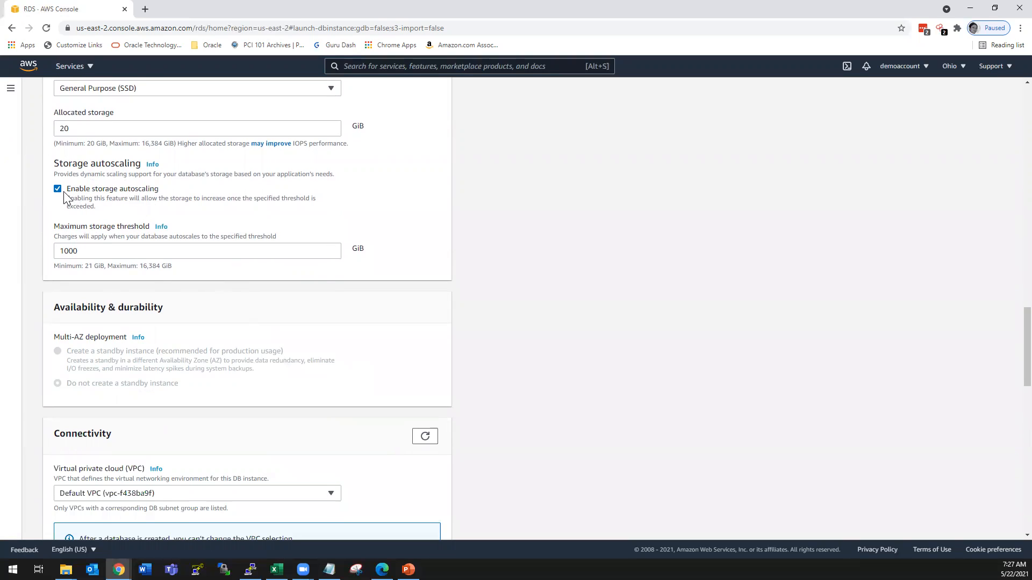
{"action": "left_click", "coordinate": [107, 254]}
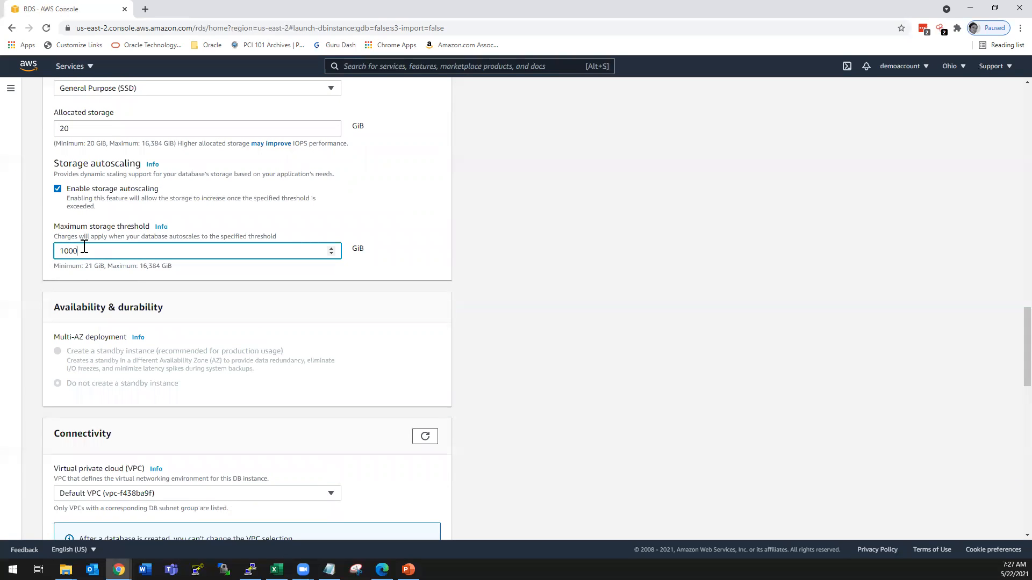
{"action": "scroll", "coordinate": [276, 421], "scroll_direction": "down", "scroll_amount": 3}
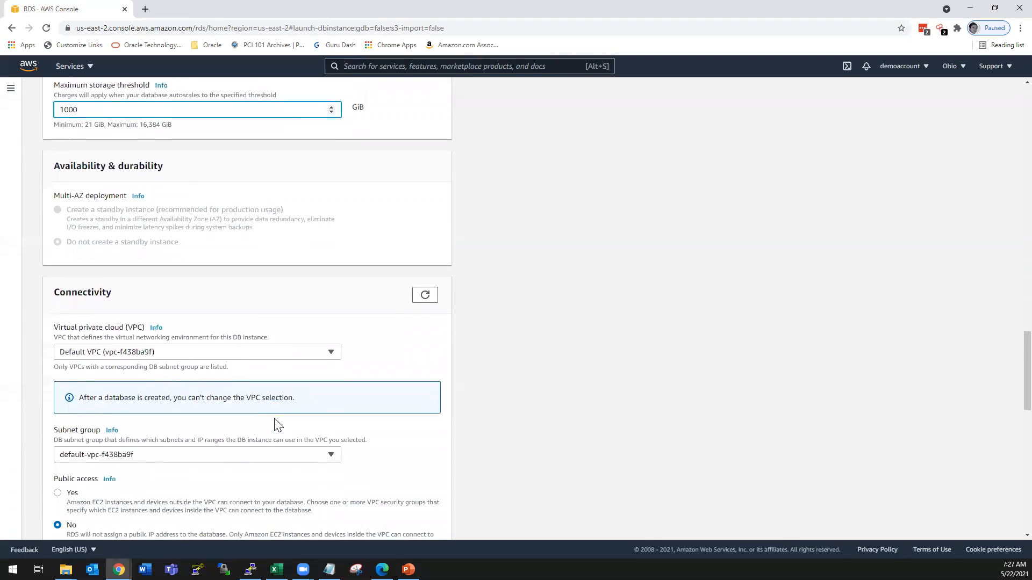
{"action": "scroll", "coordinate": [276, 425], "scroll_direction": "down", "scroll_amount": 1}
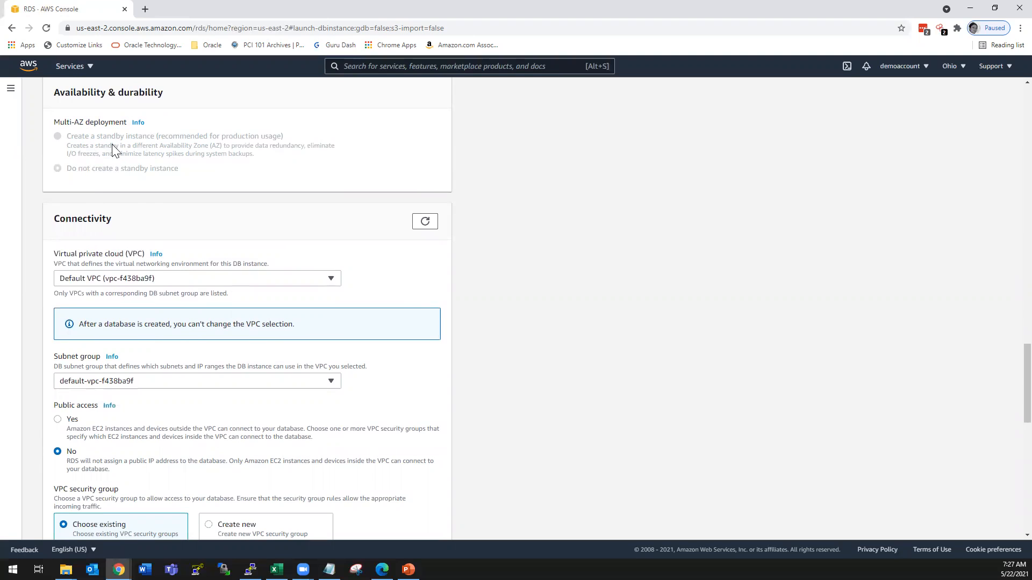
Check the available subnet groups in the connectivity settings, and set public access to Yes.
{"action": "scroll", "coordinate": [213, 248], "scroll_direction": "down", "scroll_amount": 2}
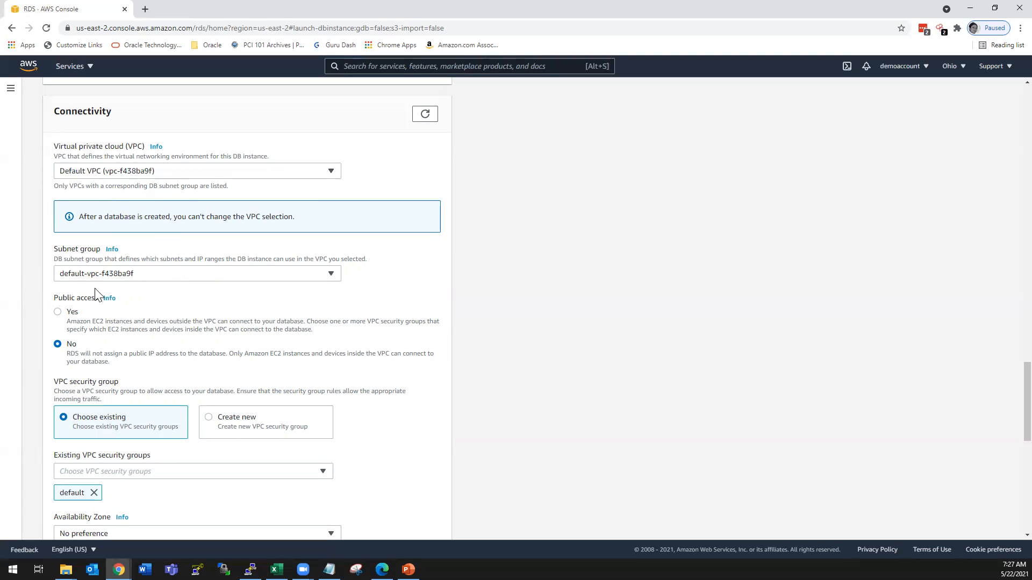
{"action": "scroll", "coordinate": [150, 285], "scroll_direction": "down", "scroll_amount": 1}
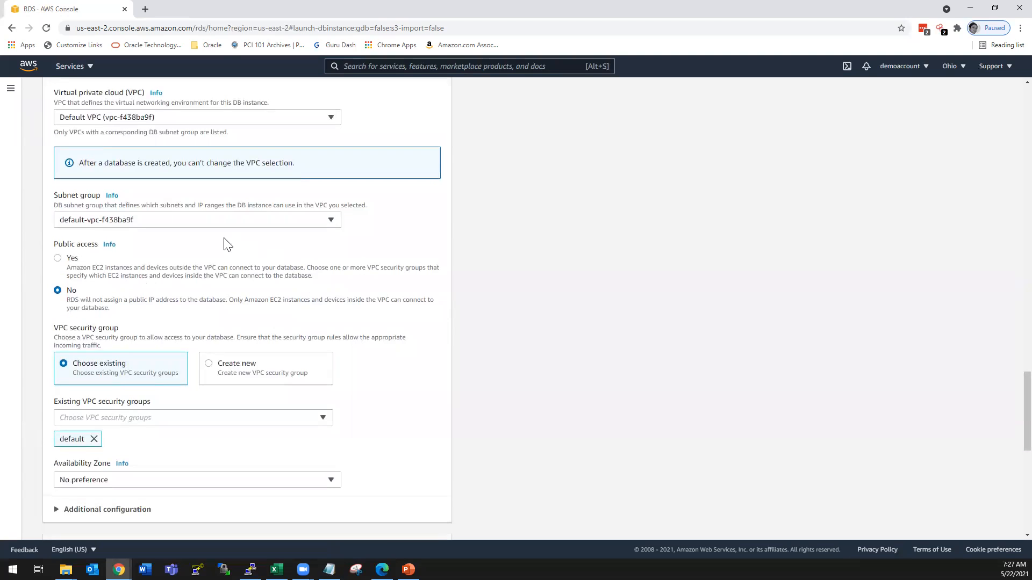
{"action": "left_click", "coordinate": [187, 221]}
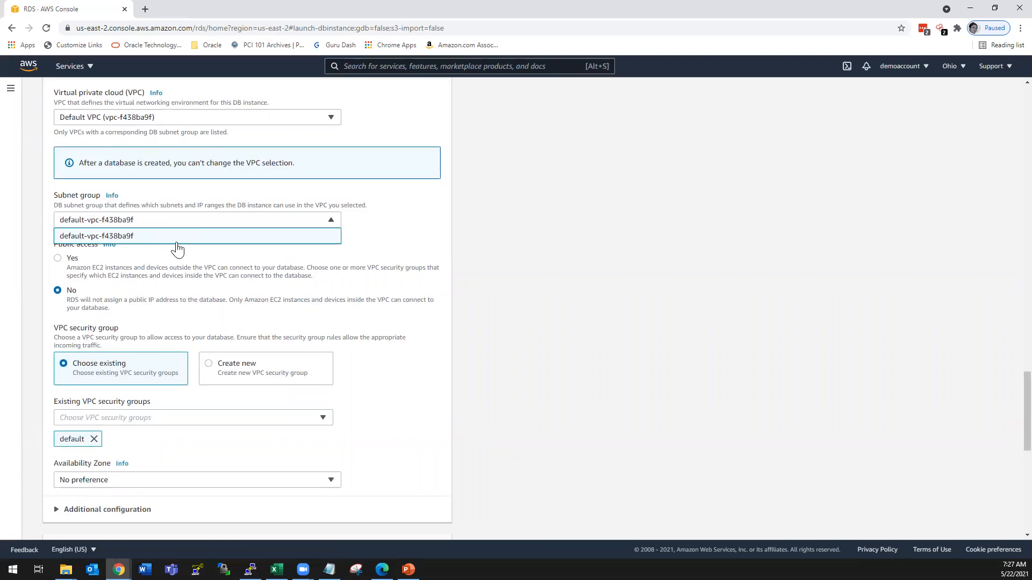
{"action": "left_click", "coordinate": [205, 258]}
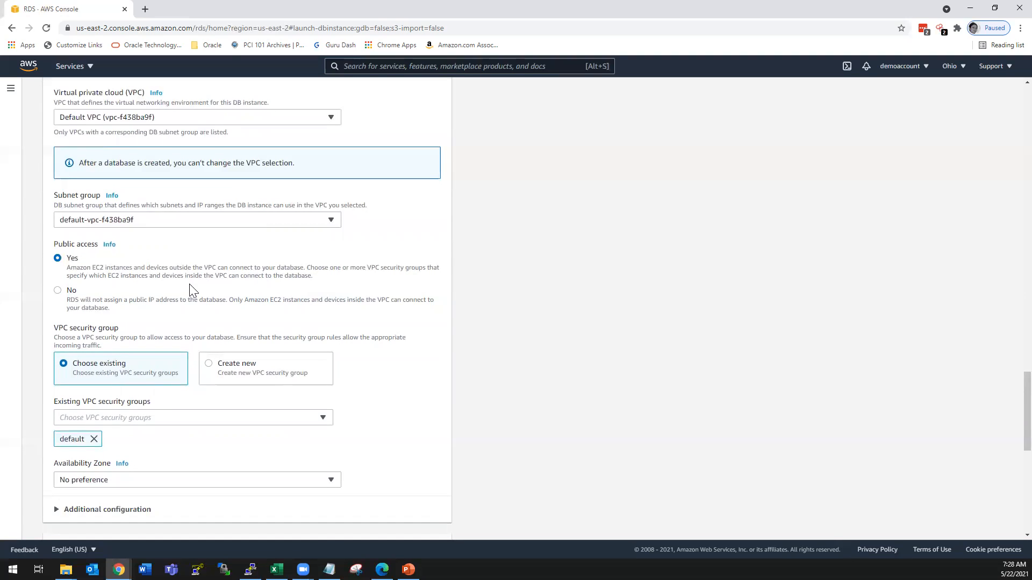
{"action": "left_click", "coordinate": [57, 291]}
{"action": "left_click", "coordinate": [82, 270]}
Review the VPC security group, availability zone, database authentication options and estimated monthly costs.
{"action": "scroll", "coordinate": [333, 324], "scroll_direction": "down", "scroll_amount": 1}
{"action": "scroll", "coordinate": [334, 324], "scroll_direction": "down", "scroll_amount": 1}
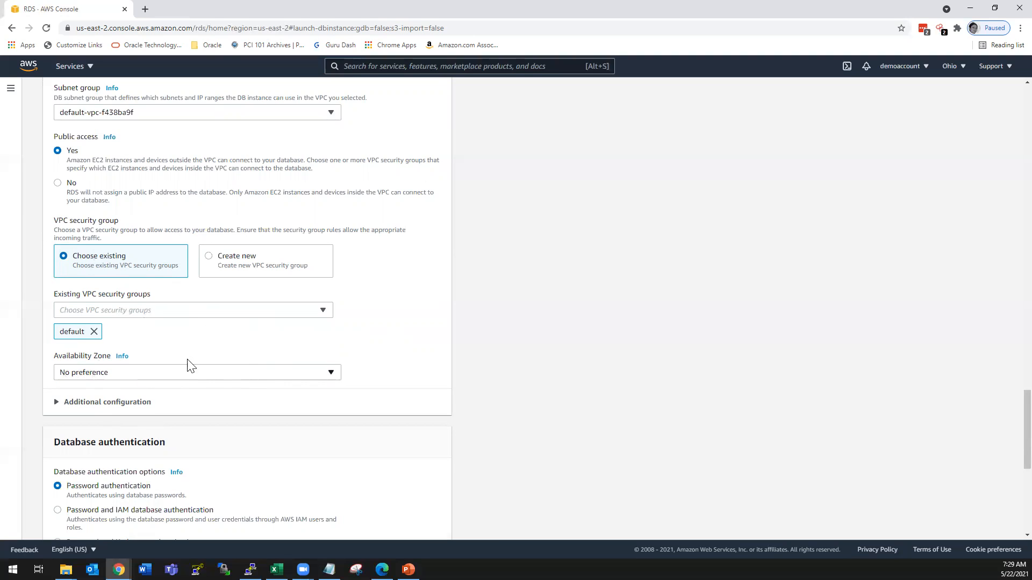
{"action": "scroll", "coordinate": [376, 344], "scroll_direction": "down", "scroll_amount": 2}
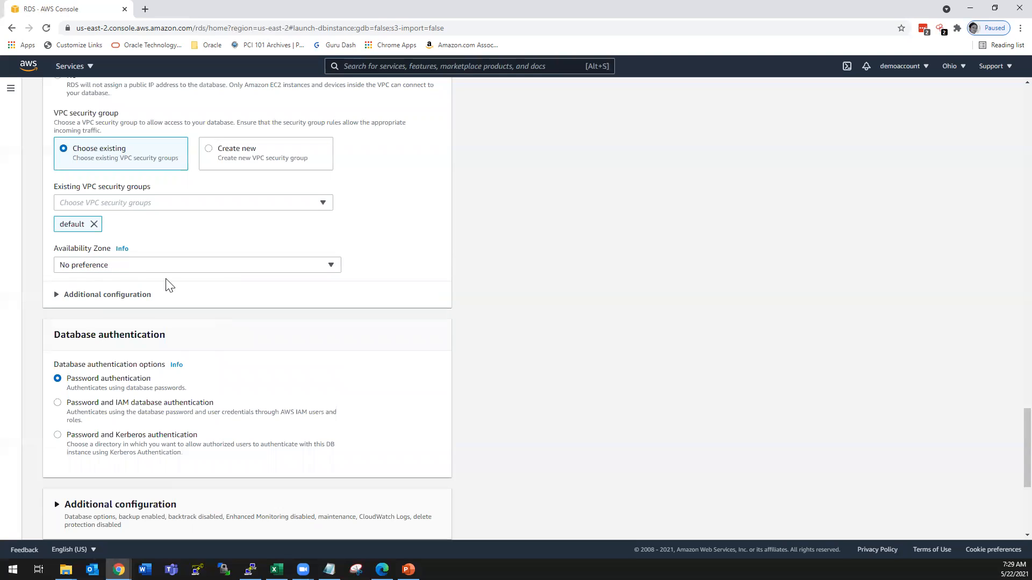
{"action": "scroll", "coordinate": [216, 340], "scroll_direction": "down", "scroll_amount": 2}
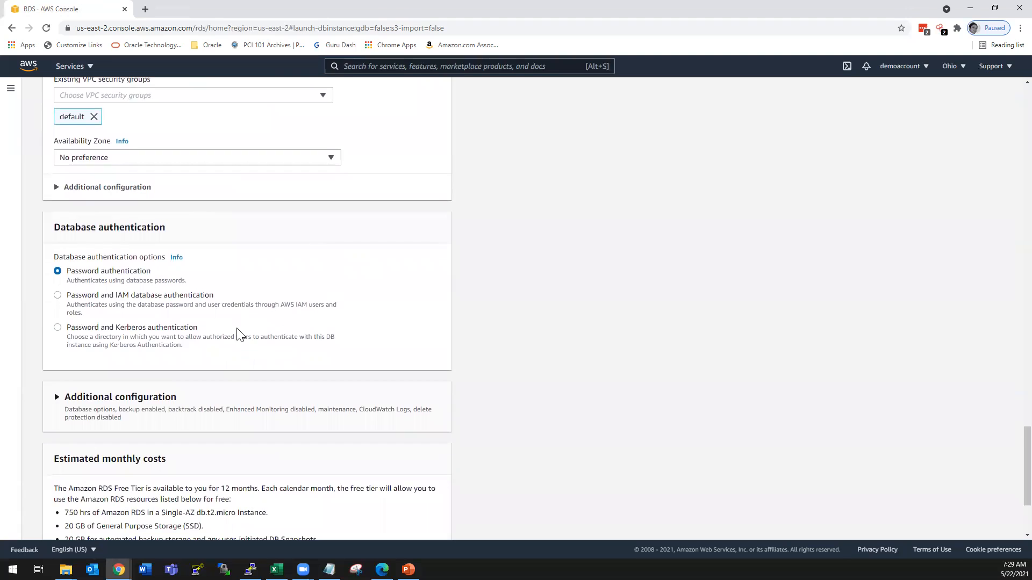
{"action": "scroll", "coordinate": [237, 334], "scroll_direction": "down", "scroll_amount": 2}
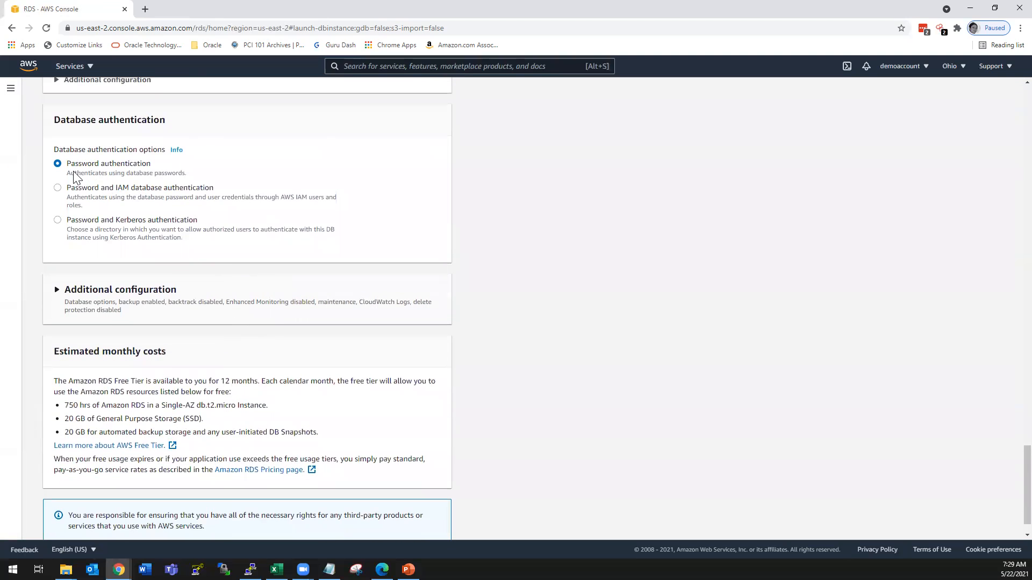
{"action": "scroll", "coordinate": [264, 265], "scroll_direction": "down", "scroll_amount": 1}
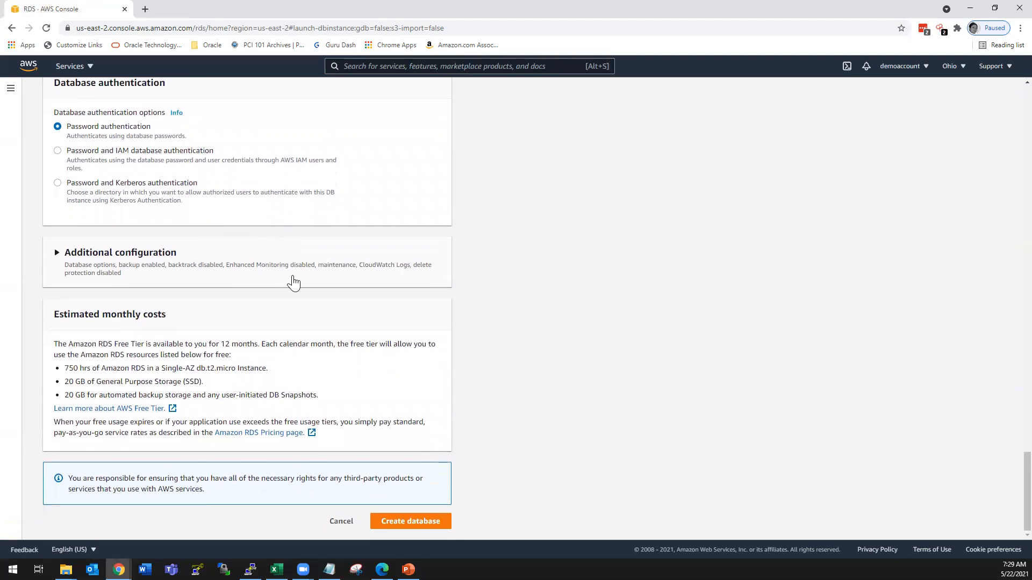
Inspect the start time and duration settings for a selected backup window in the additional configuration, and disable automatic backups.
{"action": "left_click", "coordinate": [57, 255]}
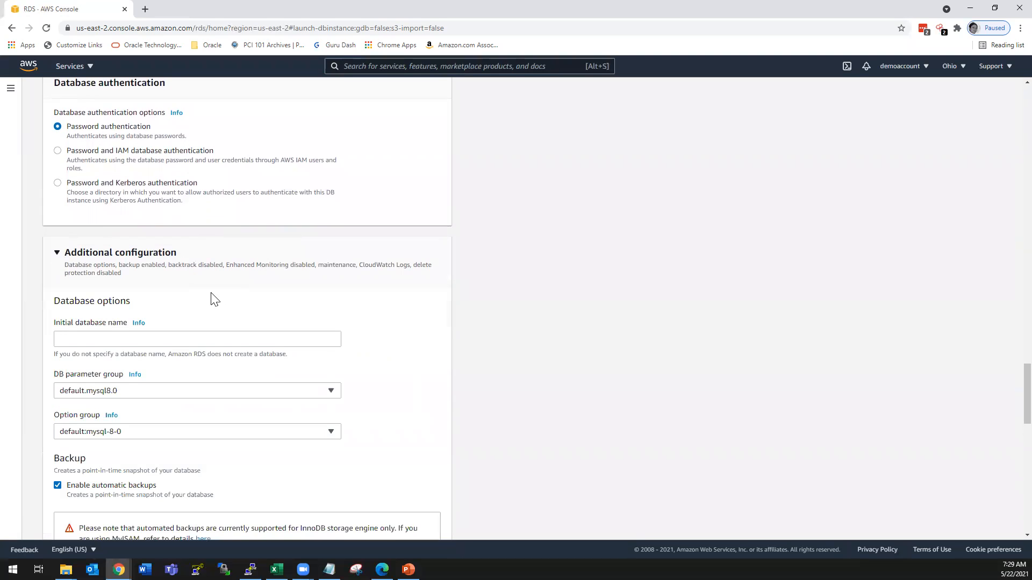
{"action": "scroll", "coordinate": [212, 299], "scroll_direction": "down", "scroll_amount": 1}
{"action": "scroll", "coordinate": [278, 301], "scroll_direction": "down", "scroll_amount": 1}
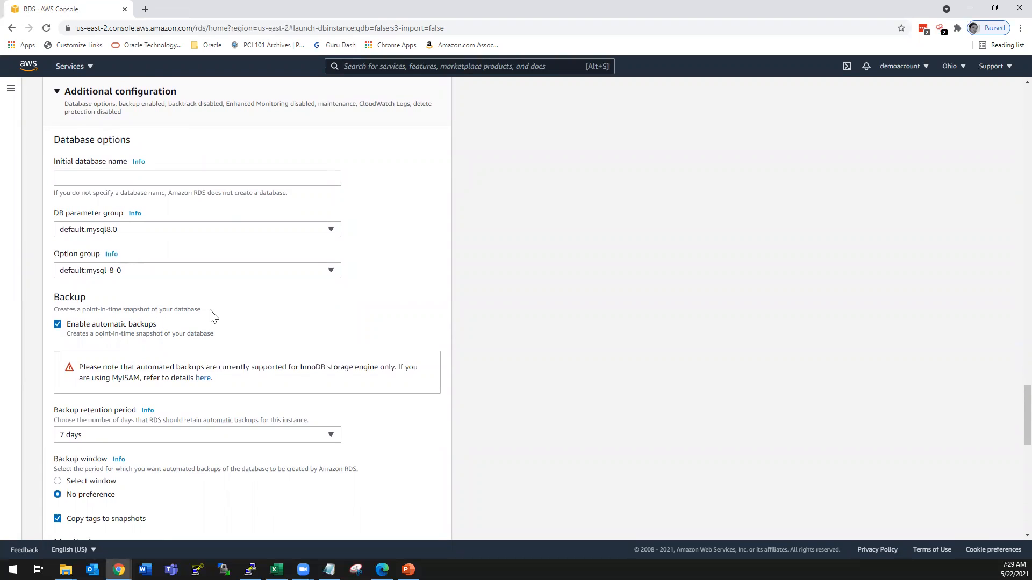
{"action": "scroll", "coordinate": [218, 320], "scroll_direction": "down", "scroll_amount": 2}
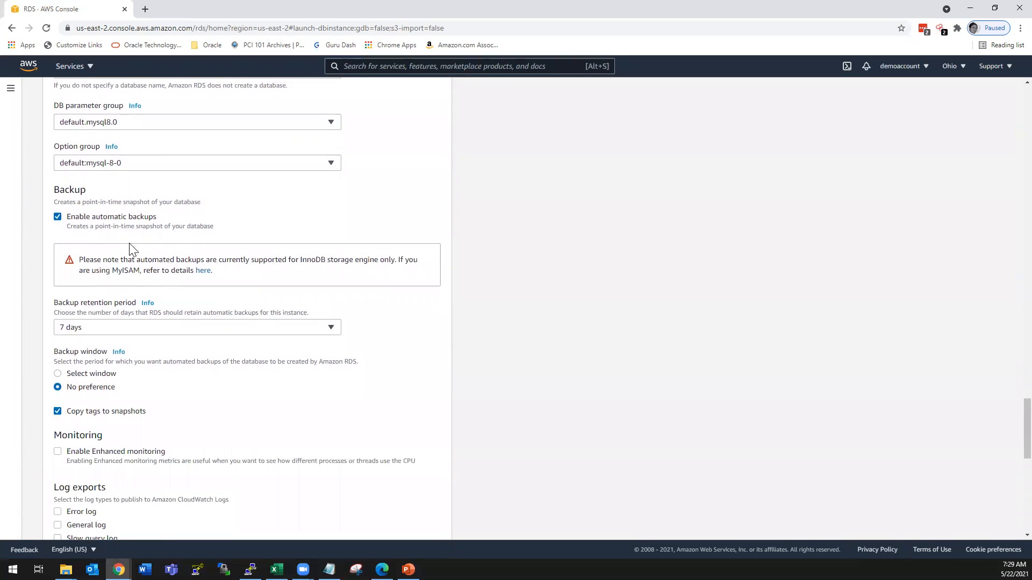
{"action": "scroll", "coordinate": [269, 375], "scroll_direction": "down", "scroll_amount": 1}
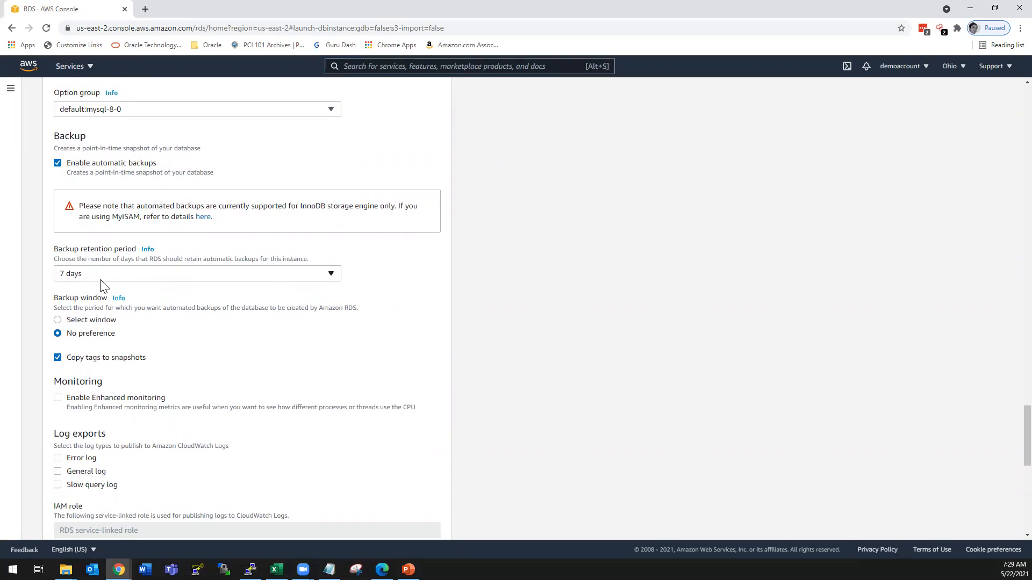
{"action": "left_click", "coordinate": [88, 319]}
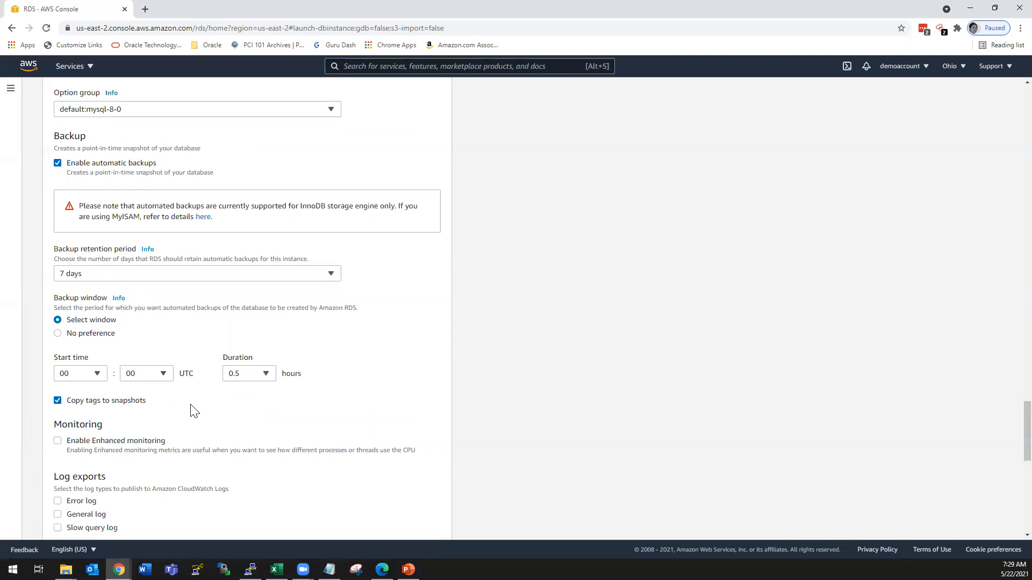
{"action": "left_click_drag", "start_coordinate": [182, 374], "coordinate": [195, 374]}
{"action": "left_click", "coordinate": [57, 162]}
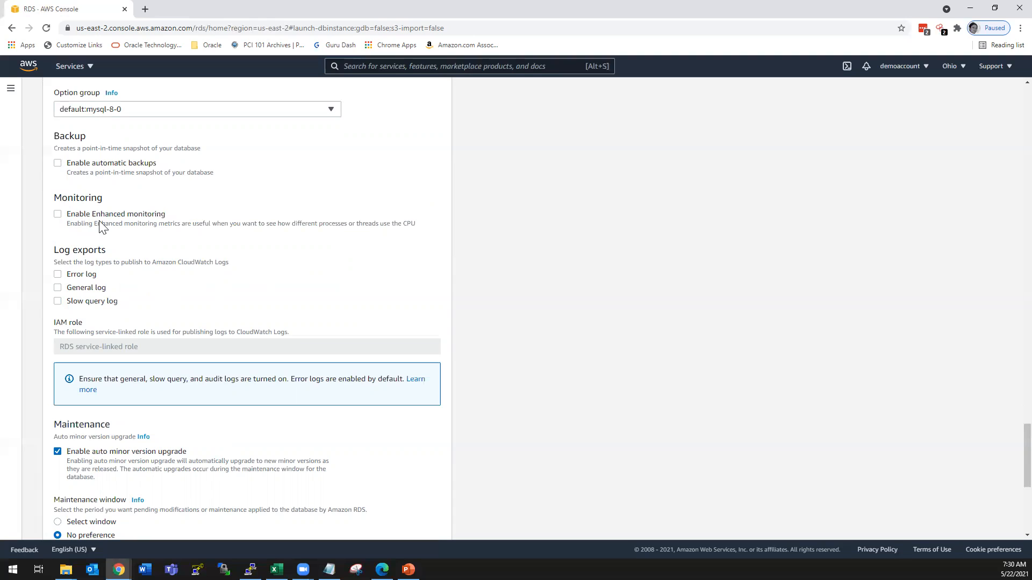
Enable Enhanced monitoring and the error, general and slow query log exports.
{"action": "left_click", "coordinate": [58, 215]}
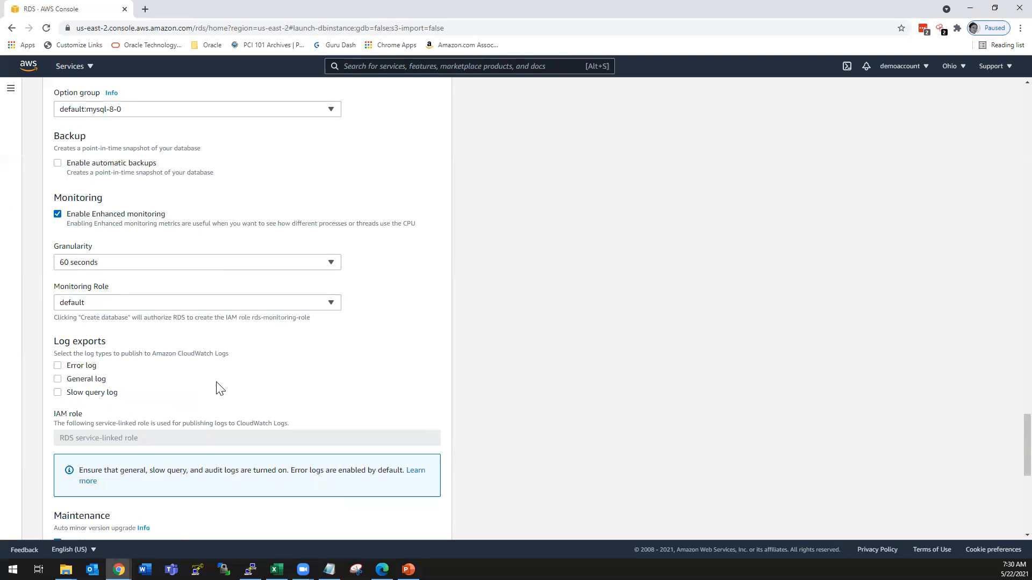
{"action": "scroll", "coordinate": [250, 358], "scroll_direction": "down", "scroll_amount": 1}
{"action": "left_click", "coordinate": [60, 314]}
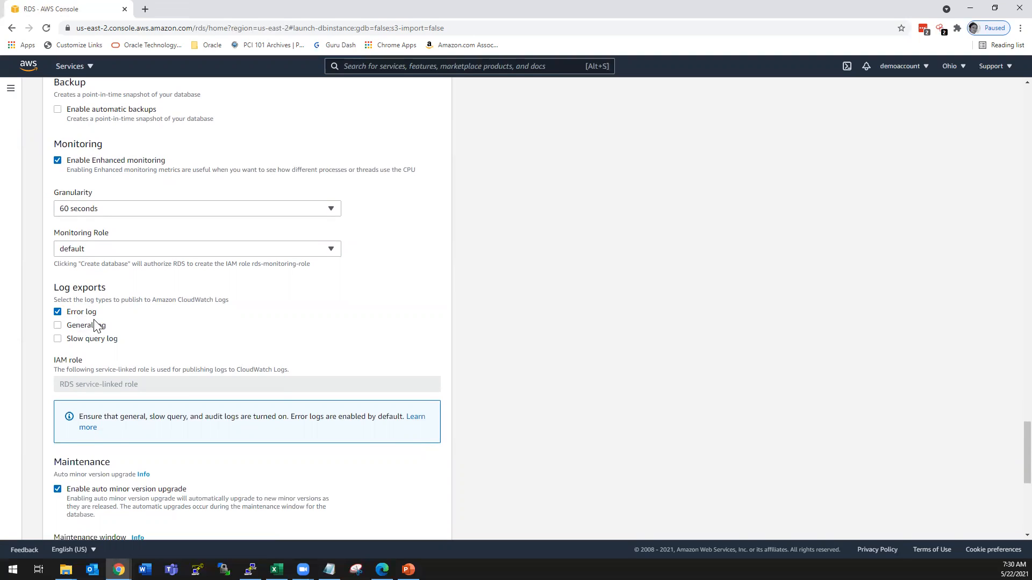
{"action": "left_click", "coordinate": [57, 326]}
{"action": "left_click", "coordinate": [57, 337]}
Turn off Enhanced monitoring and deselect the error, general and slow query log exports.
{"action": "left_click", "coordinate": [60, 161]}
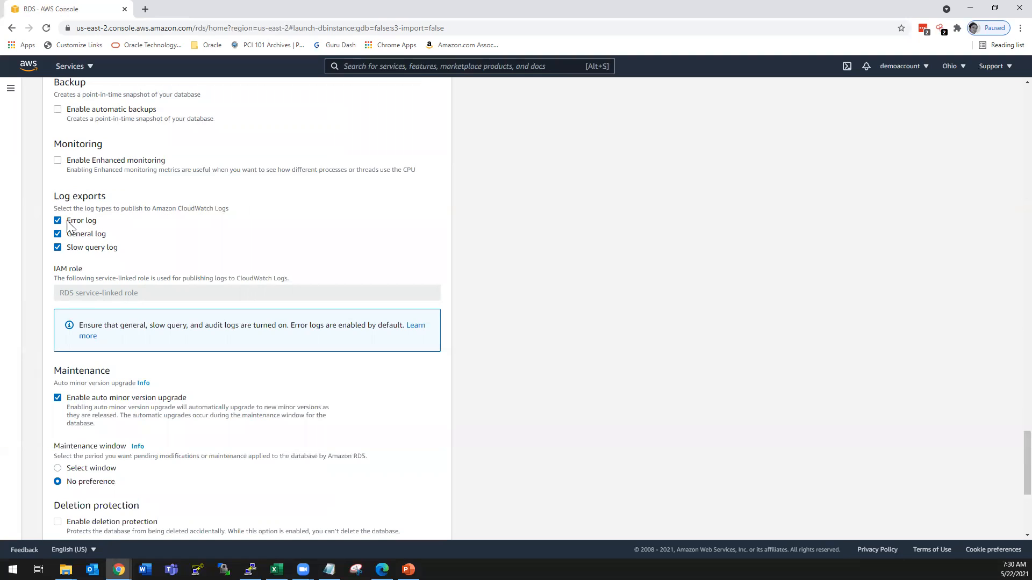
{"action": "left_click", "coordinate": [60, 237]}
{"action": "left_click", "coordinate": [59, 247]}
{"action": "scroll", "coordinate": [207, 267], "scroll_direction": "down", "scroll_amount": 2}
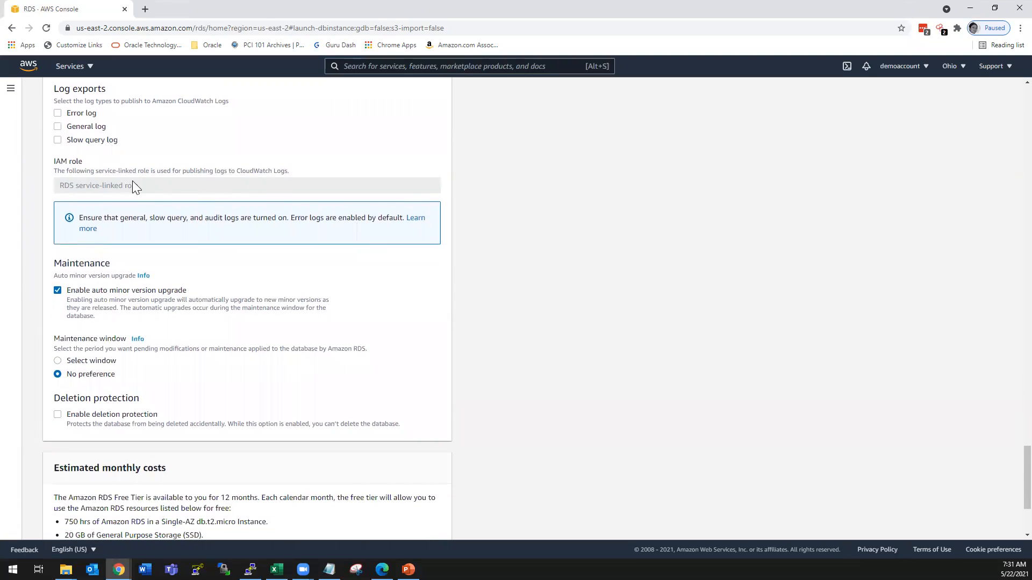
Set the maintenance window to Select window, and toggle deletion protection on and back off.
{"action": "scroll", "coordinate": [220, 282], "scroll_direction": "down", "scroll_amount": 2}
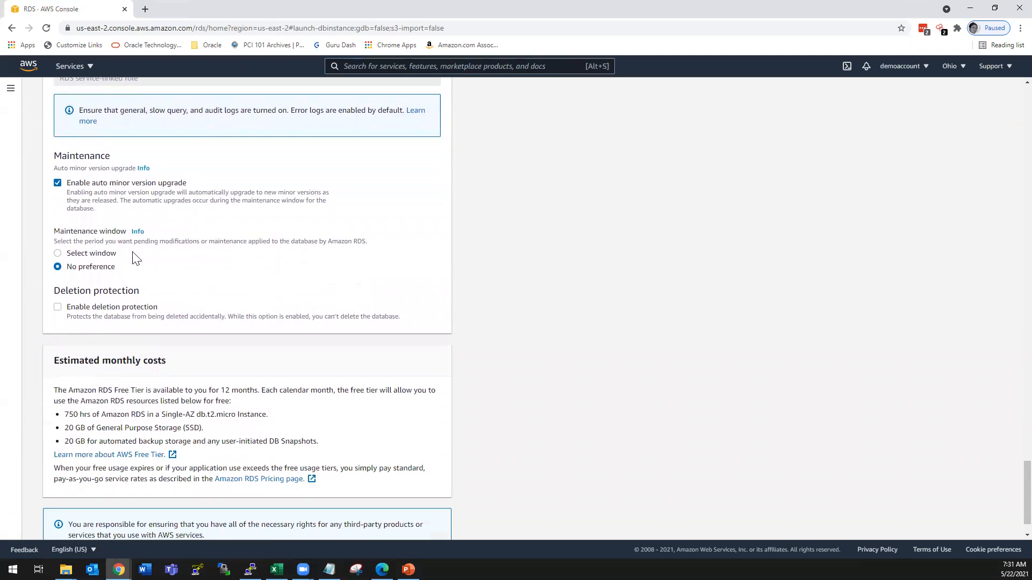
{"action": "scroll", "coordinate": [339, 214], "scroll_direction": "up", "scroll_amount": 1}
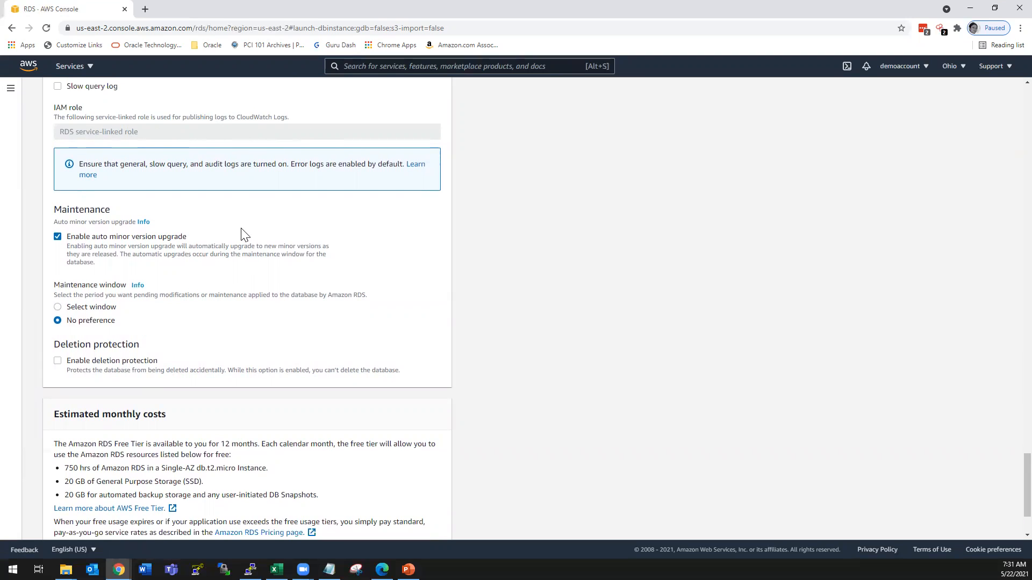
{"action": "scroll", "coordinate": [241, 235], "scroll_direction": "down", "scroll_amount": 1}
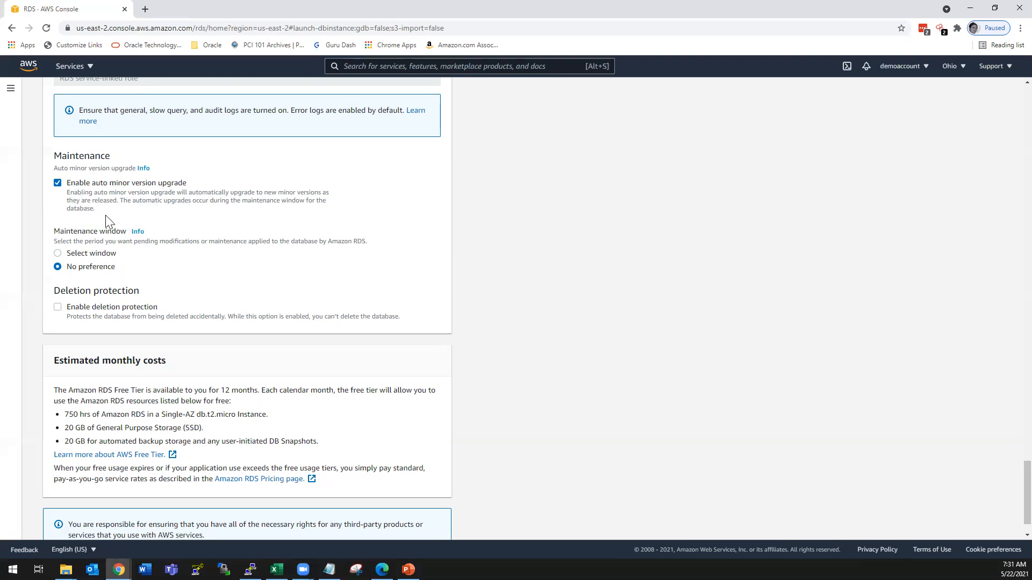
{"action": "scroll", "coordinate": [218, 218], "scroll_direction": "down", "scroll_amount": 1}
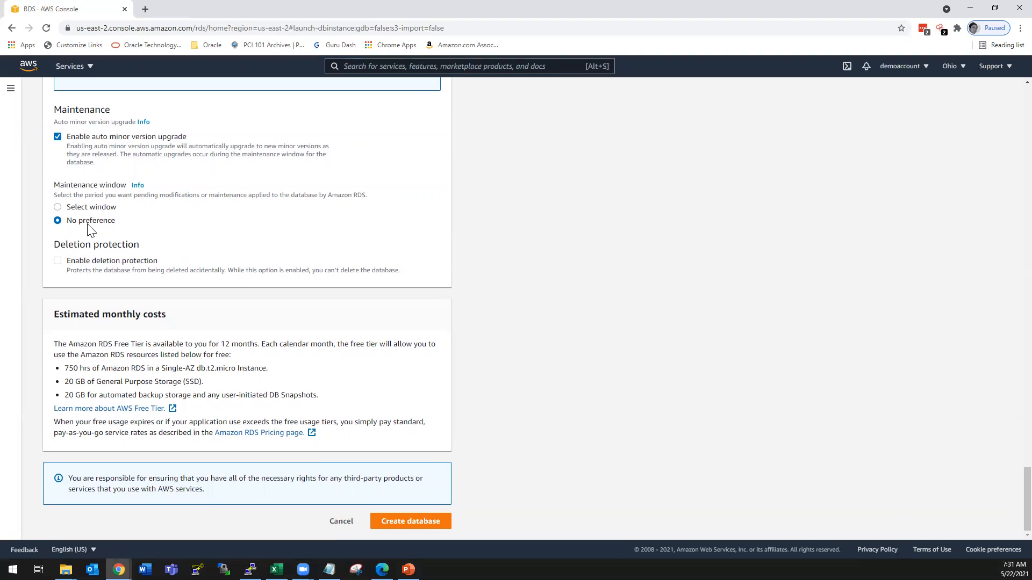
{"action": "left_click", "coordinate": [78, 208]}
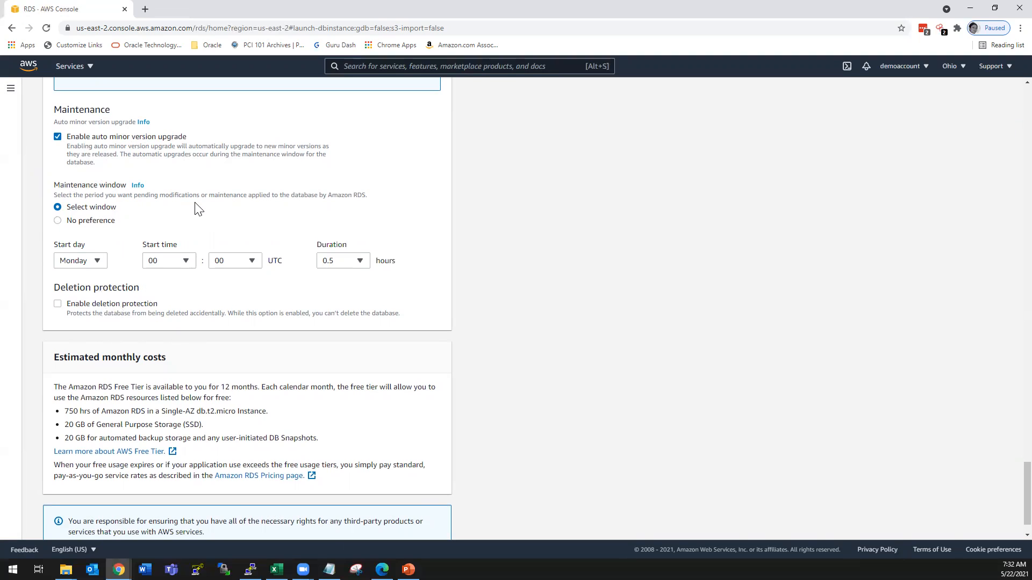
{"action": "scroll", "coordinate": [199, 210], "scroll_direction": "down", "scroll_amount": 1}
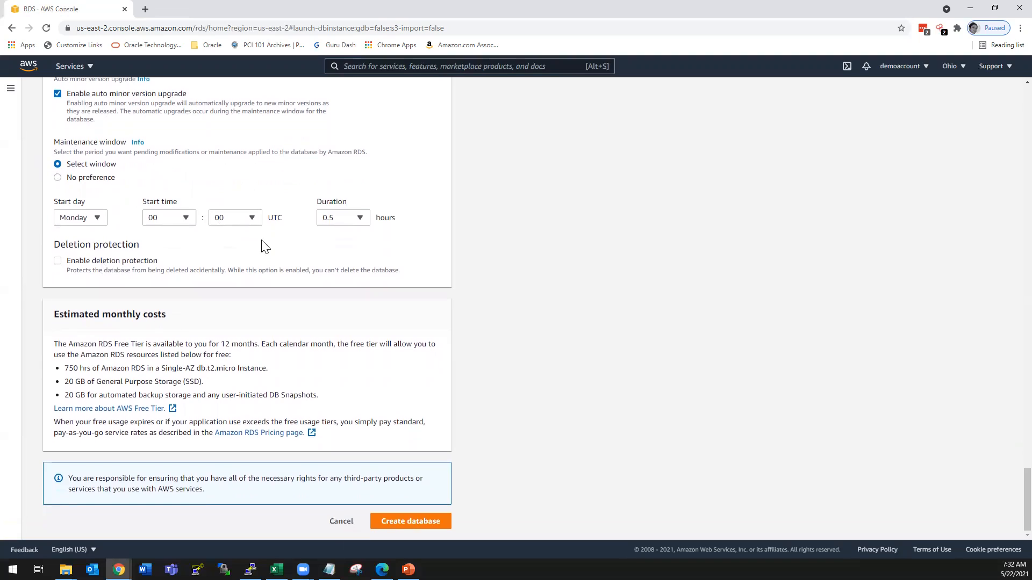
{"action": "left_click", "coordinate": [57, 261]}
{"action": "left_click", "coordinate": [57, 261]}
Disable auto minor version upgrade and create the database.
{"action": "scroll", "coordinate": [237, 272], "scroll_direction": "up", "scroll_amount": 2}
{"action": "left_click", "coordinate": [57, 201]}
{"action": "scroll", "coordinate": [294, 368], "scroll_direction": "down", "scroll_amount": 2}
{"action": "left_click", "coordinate": [411, 522]}
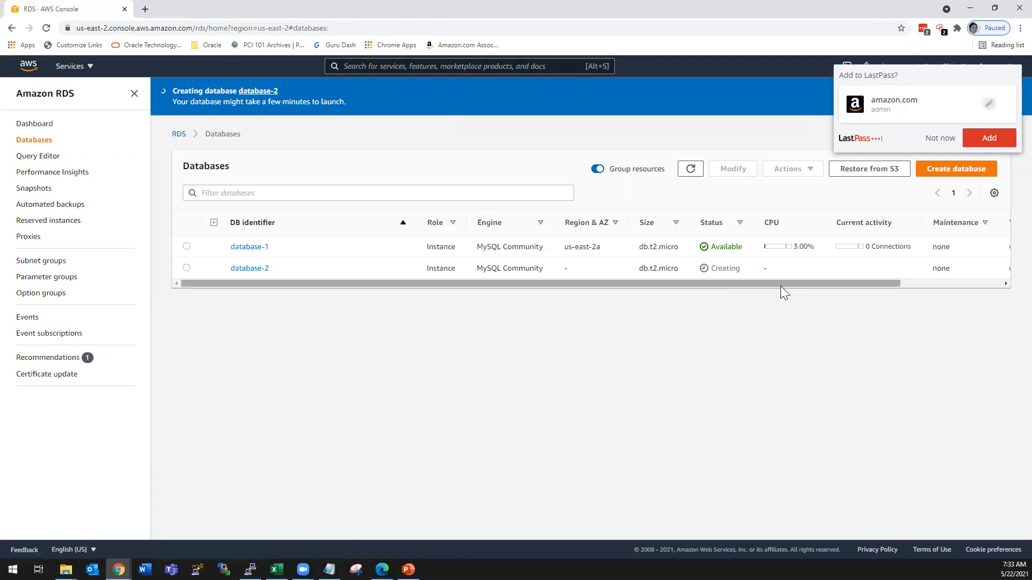
Open the details of database-1 and examine its connectivity endpoint and port.
{"action": "left_click_drag", "start_coordinate": [812, 286], "coordinate": [439, 283]}
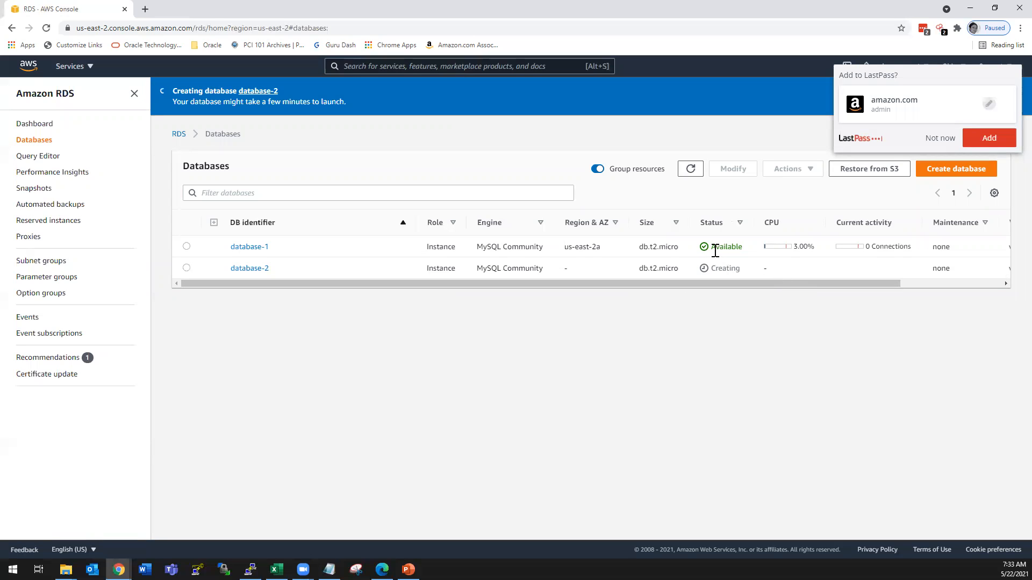
{"action": "left_click", "coordinate": [248, 248]}
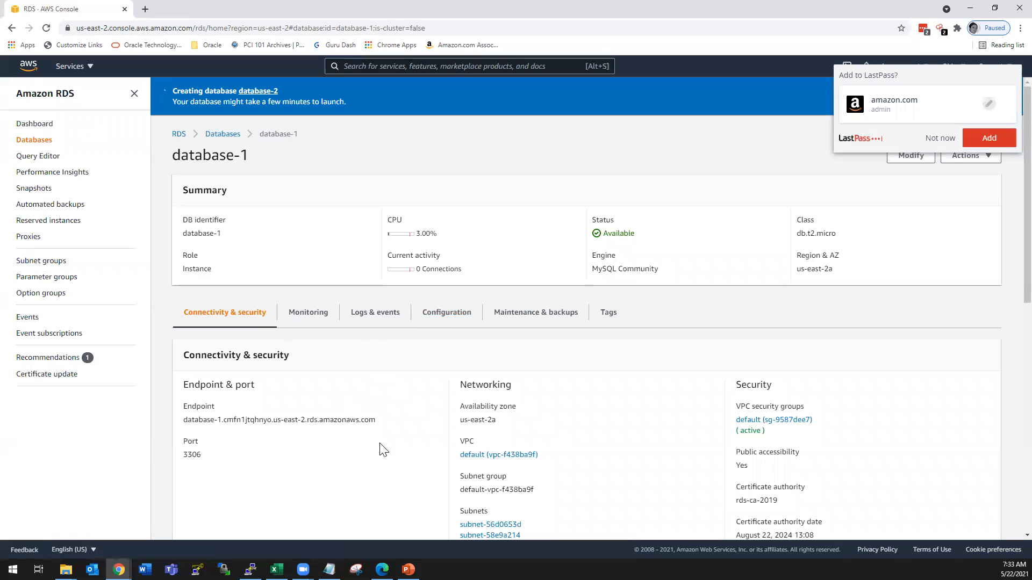
{"action": "scroll", "coordinate": [403, 414], "scroll_direction": "down", "scroll_amount": 2}
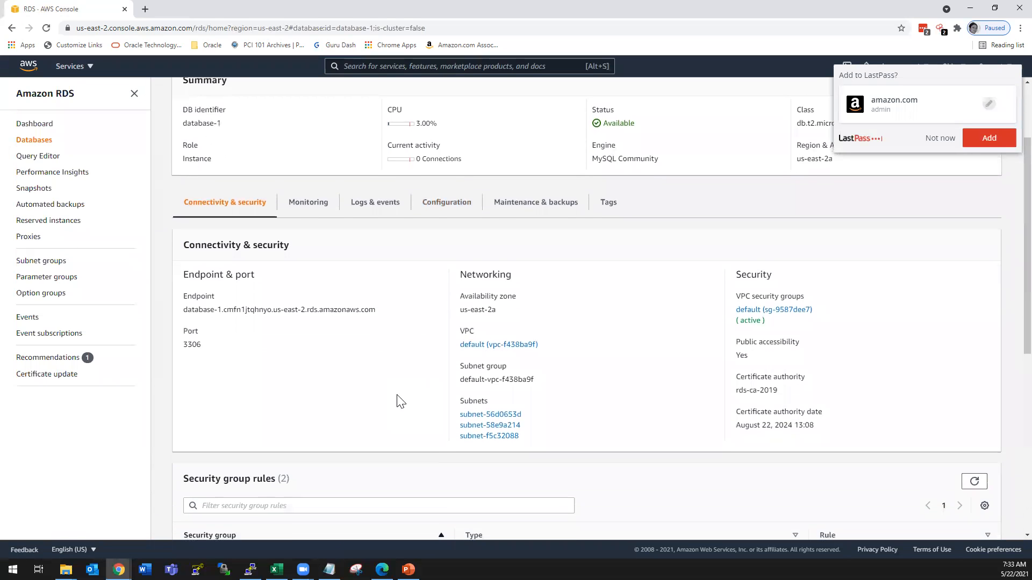
{"action": "scroll", "coordinate": [397, 402], "scroll_direction": "down", "scroll_amount": 1}
{"action": "scroll", "coordinate": [398, 395], "scroll_direction": "down", "scroll_amount": 1}
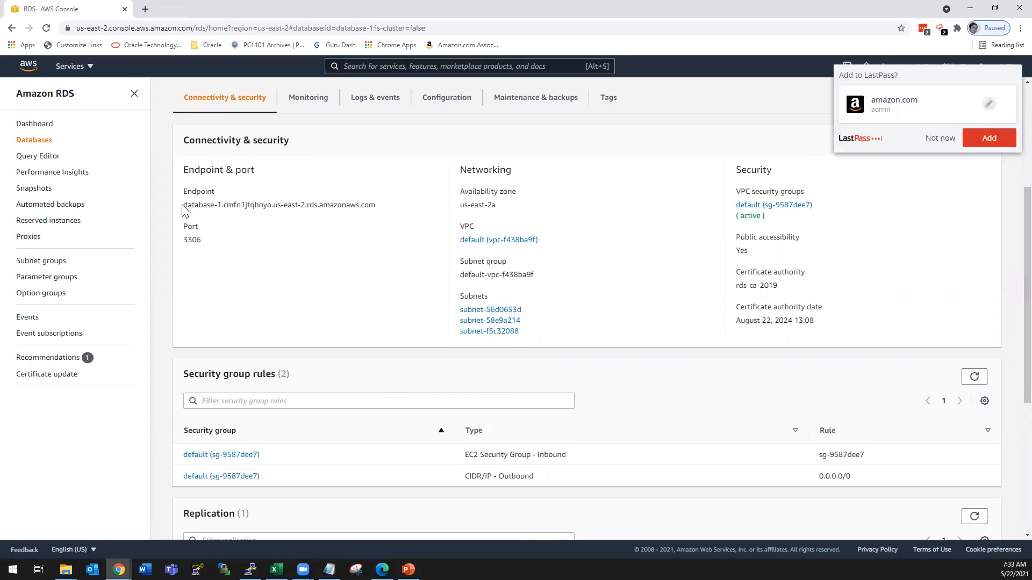
{"action": "left_click_drag", "start_coordinate": [184, 205], "coordinate": [380, 217]}
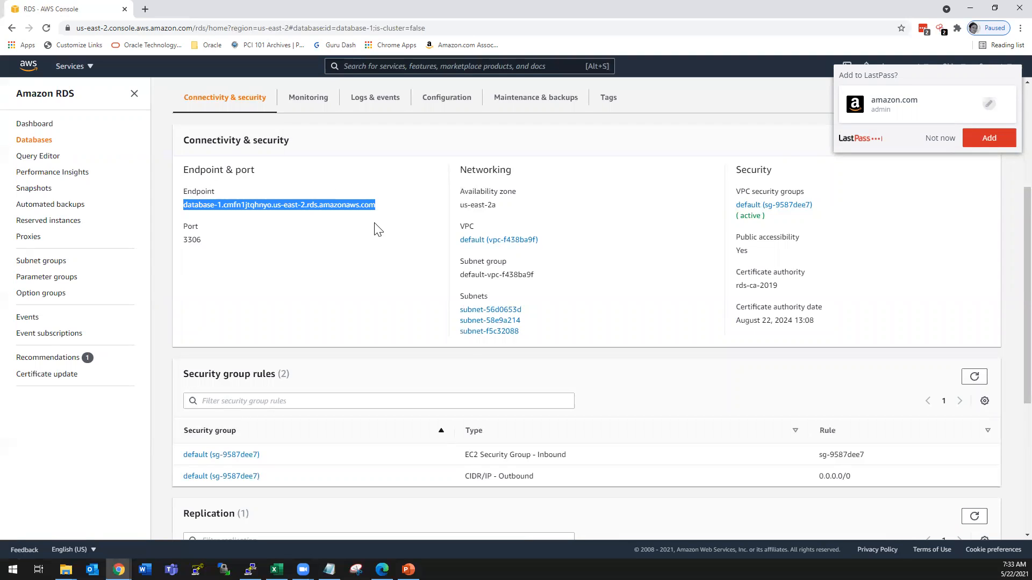
{"action": "double_click", "coordinate": [192, 239]}
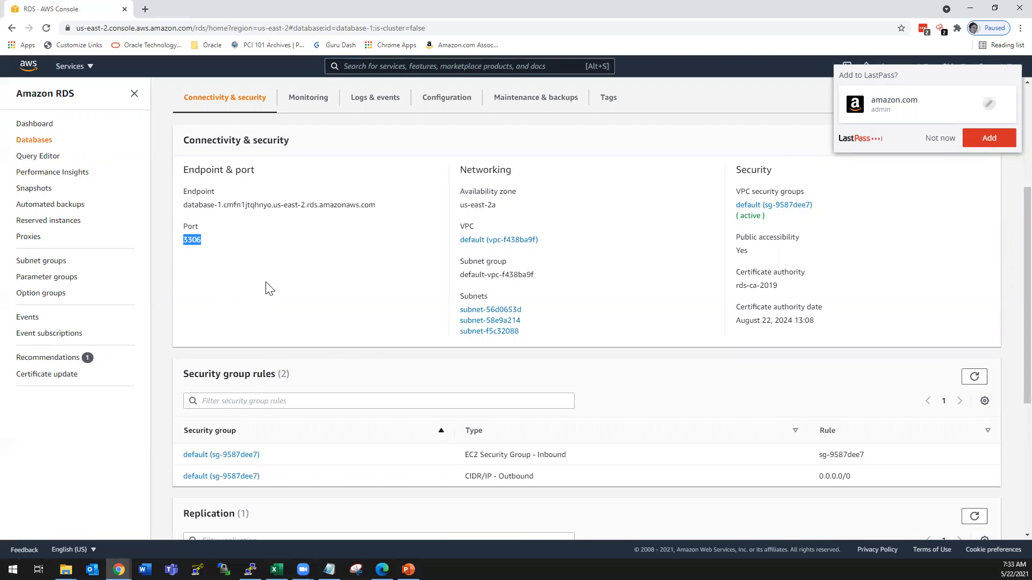
Open the inbound rules of database-1's default VPC security group, declining the offer to save the login in LastPass.
{"action": "left_click", "coordinate": [768, 211]}
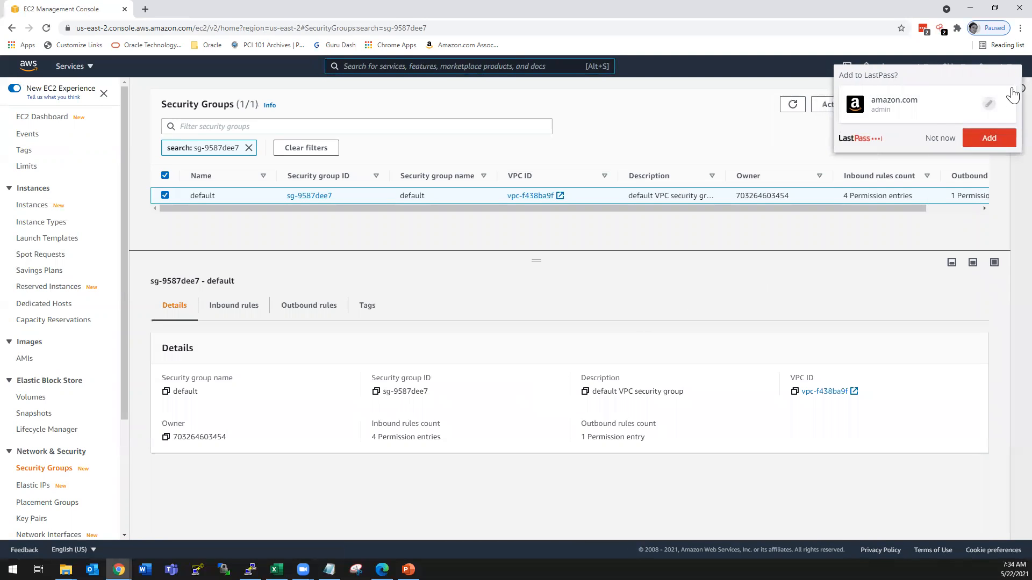
{"action": "left_click", "coordinate": [938, 138]}
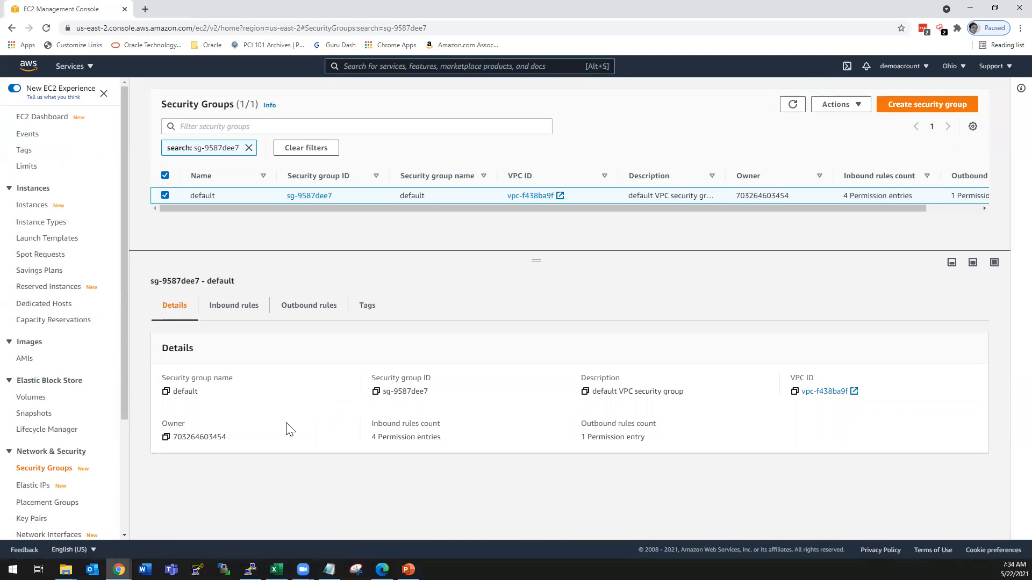
{"action": "left_click", "coordinate": [248, 309]}
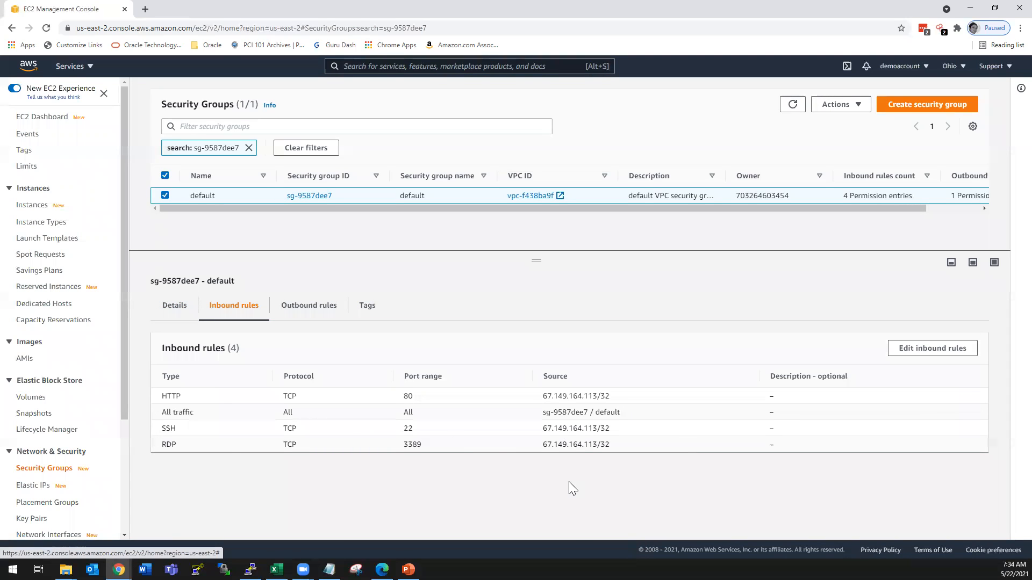
Add a MYSQL/Aurora inbound rule with My IP as the source to the default security group and save the rules.
{"action": "left_click", "coordinate": [908, 354]}
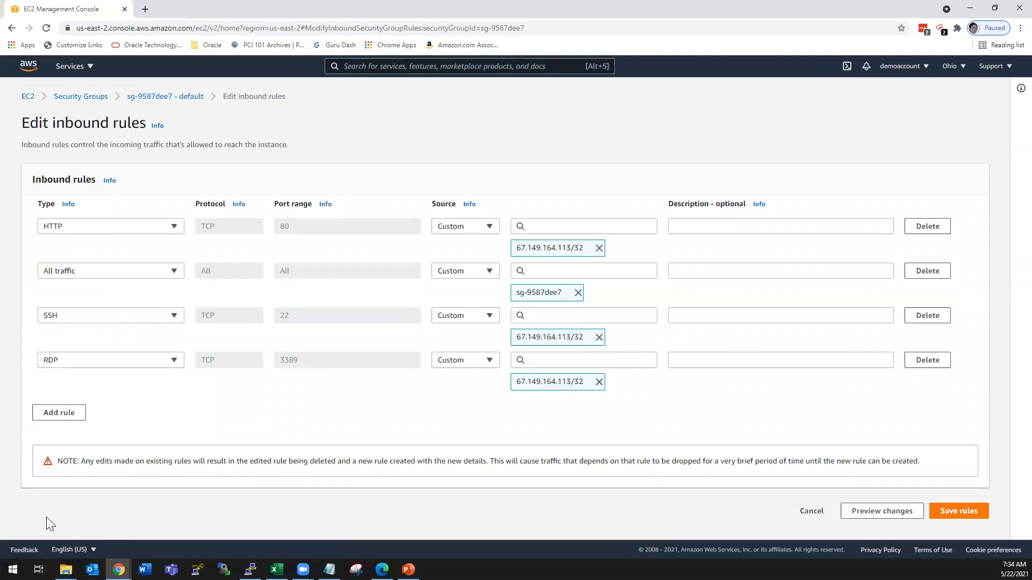
{"action": "left_click", "coordinate": [54, 417]}
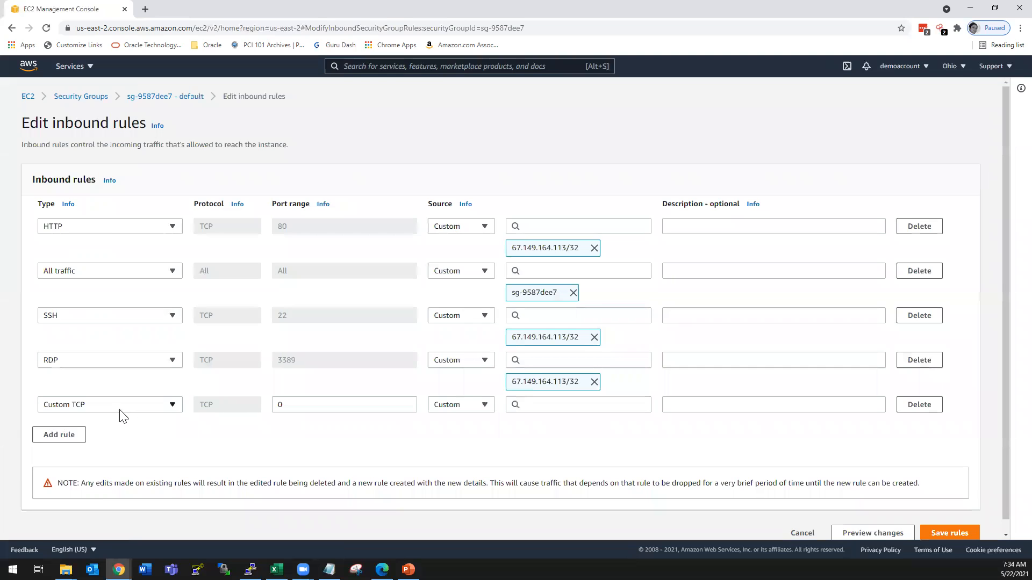
{"action": "left_click", "coordinate": [168, 407]}
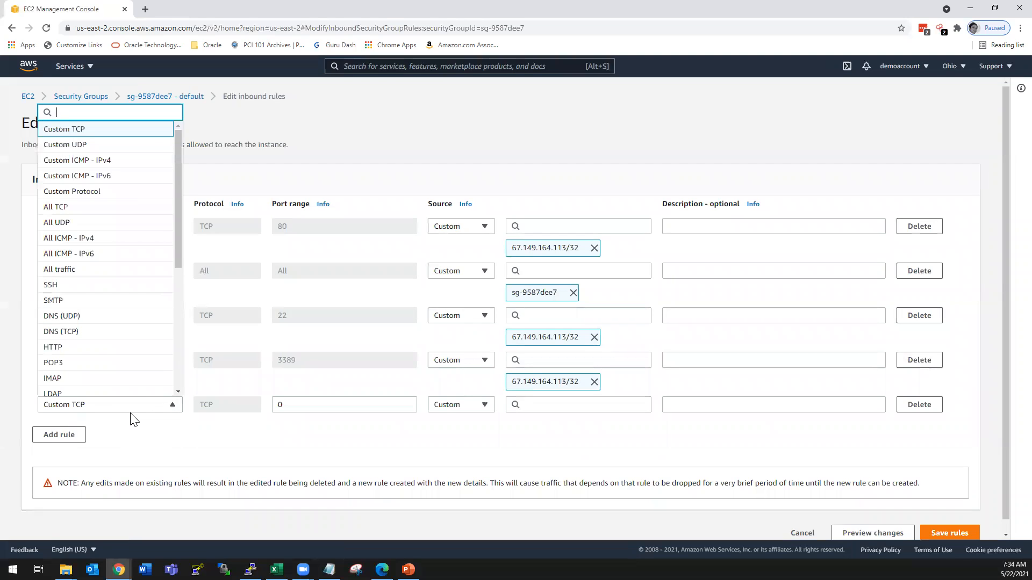
{"action": "type", "text": "my"}
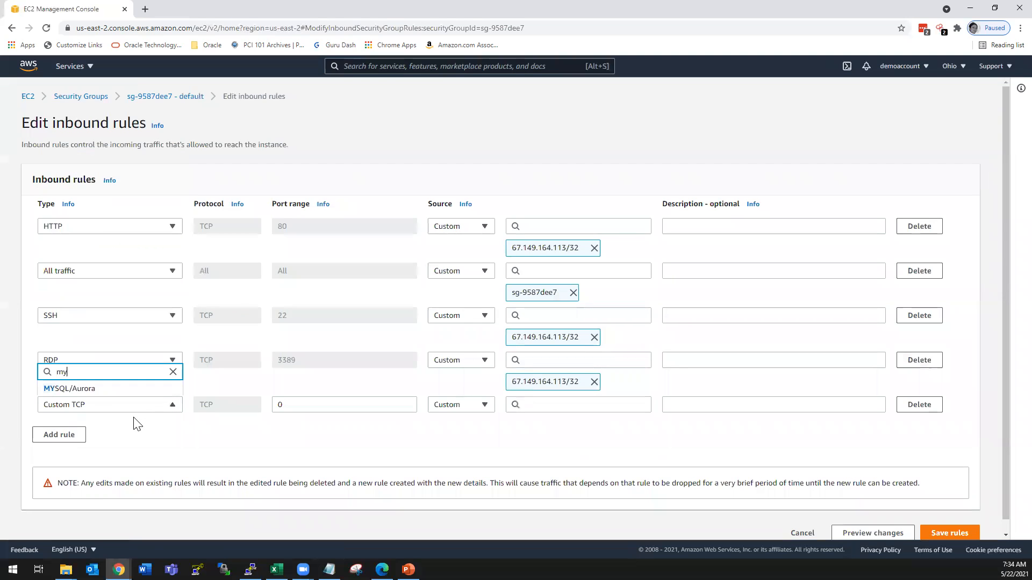
{"action": "left_click", "coordinate": [81, 390]}
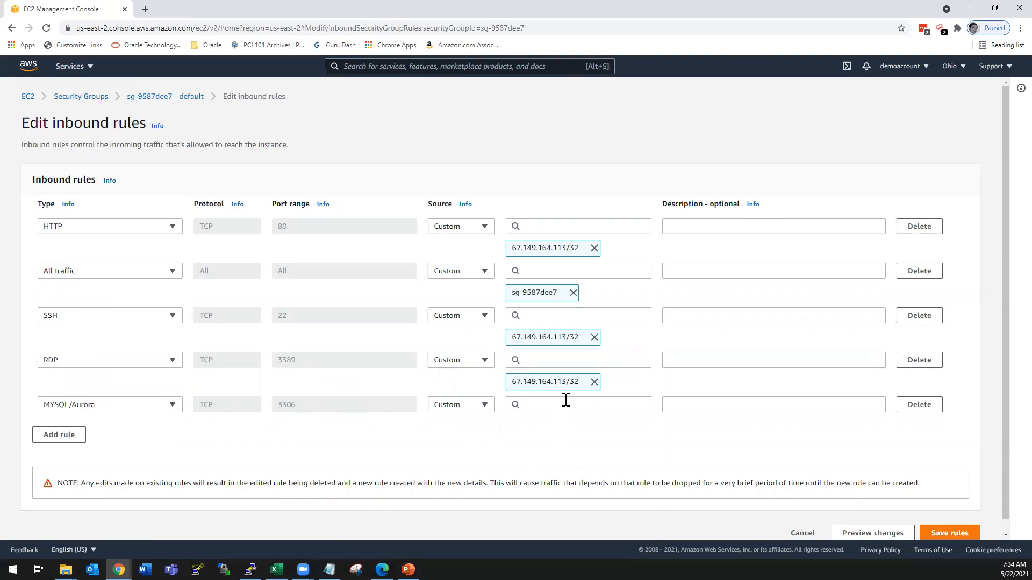
{"action": "left_click", "coordinate": [486, 409]}
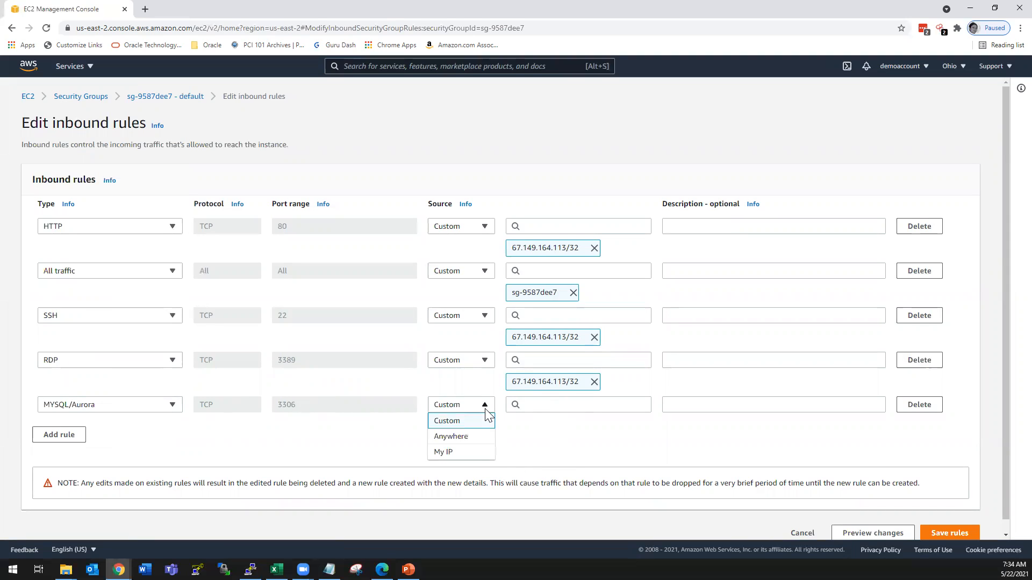
{"action": "left_click", "coordinate": [469, 454]}
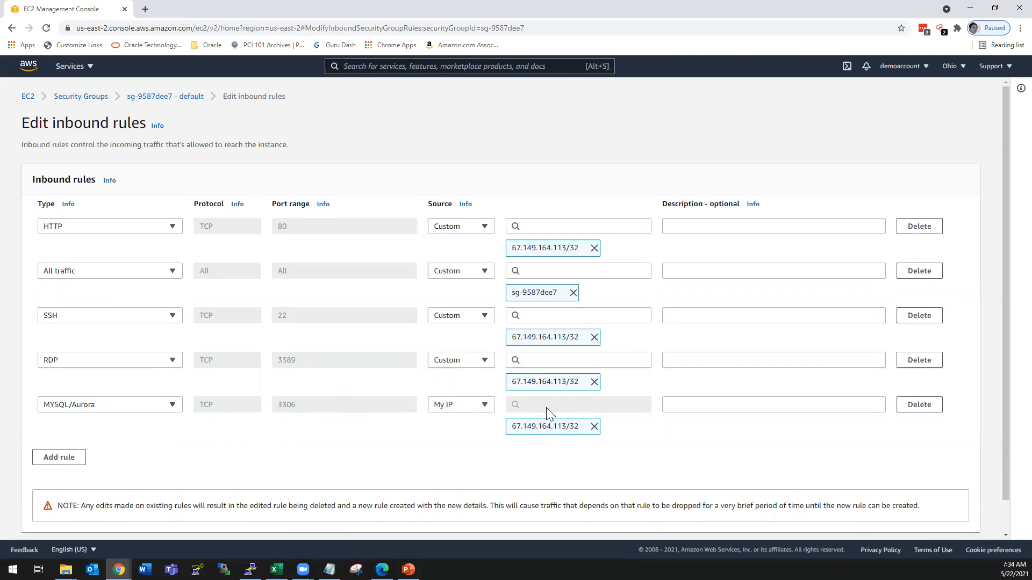
{"action": "scroll", "coordinate": [618, 450], "scroll_direction": "down", "scroll_amount": 1}
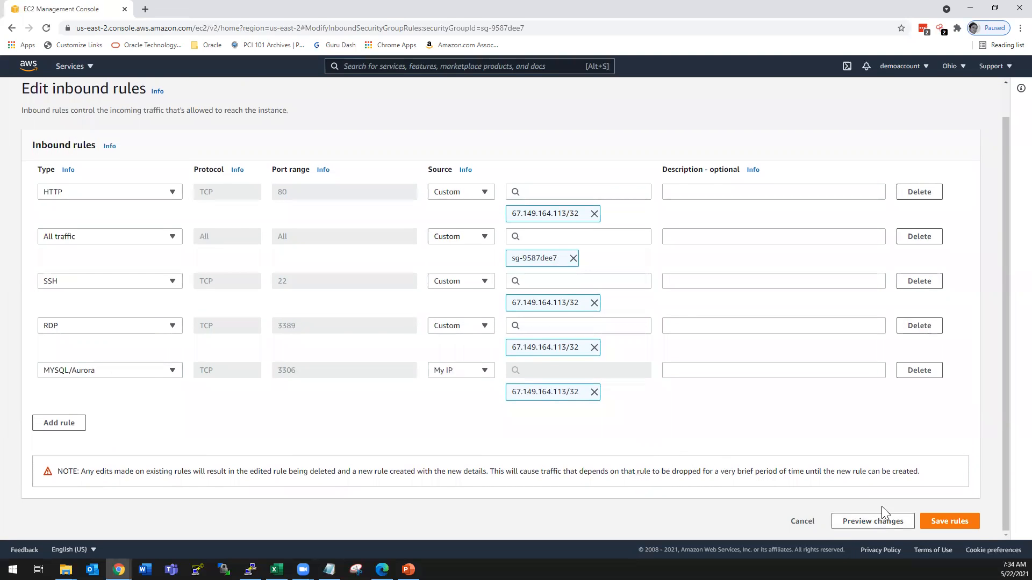
{"action": "left_click", "coordinate": [950, 521]}
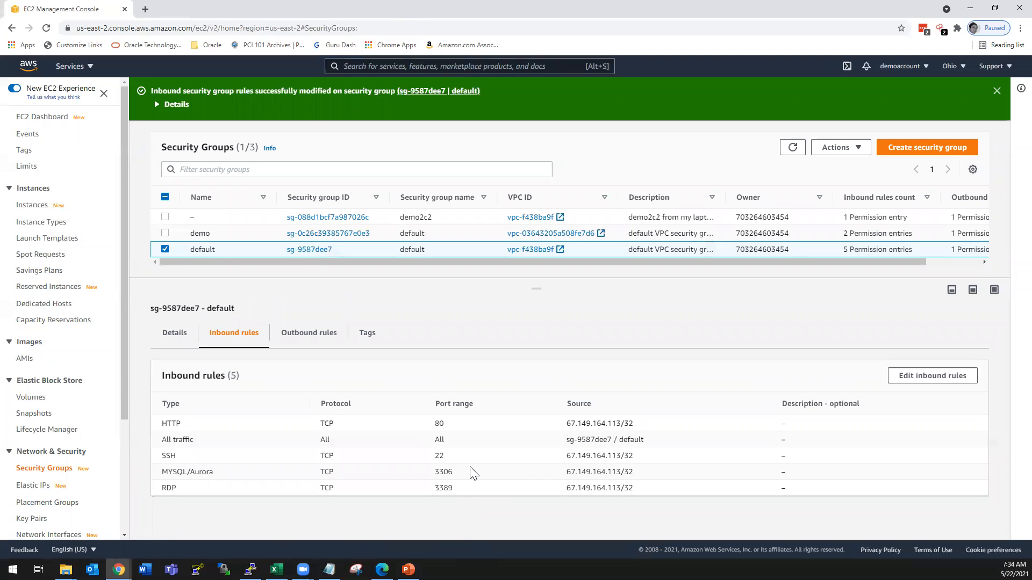
{"action": "left_click_drag", "start_coordinate": [433, 472], "coordinate": [460, 475]}
Return to the RDS service and check the status of the DB instances.
{"action": "left_click", "coordinate": [391, 64]}
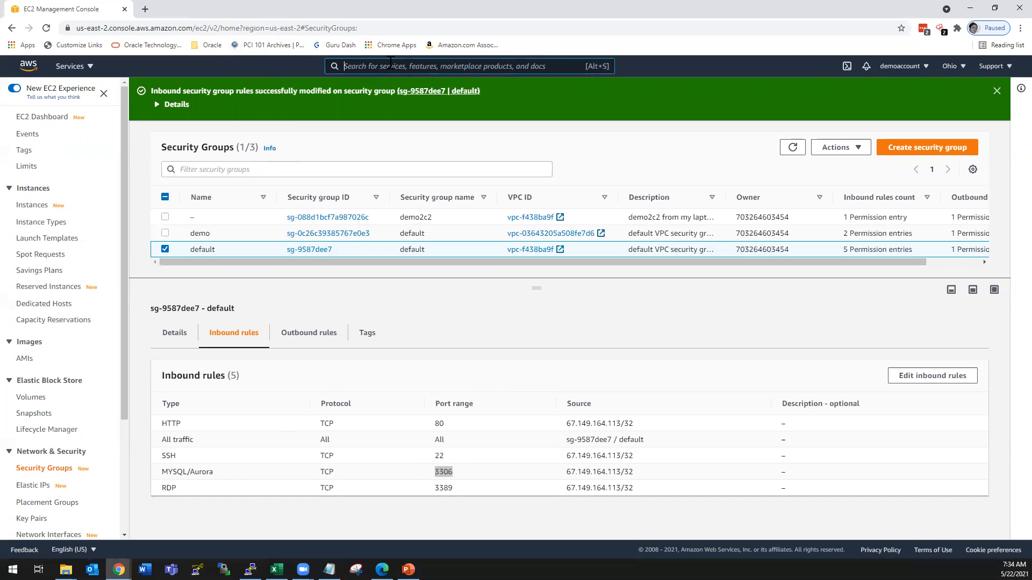
{"action": "type", "text": "rdc"}
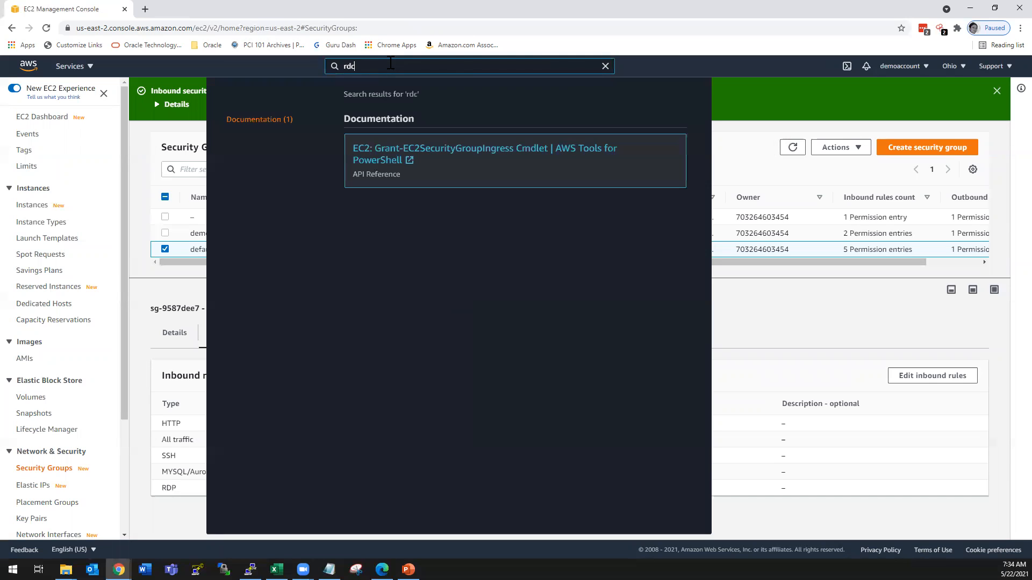
{"action": "key", "text": "BackSpace"}
{"action": "type", "text": "s"}
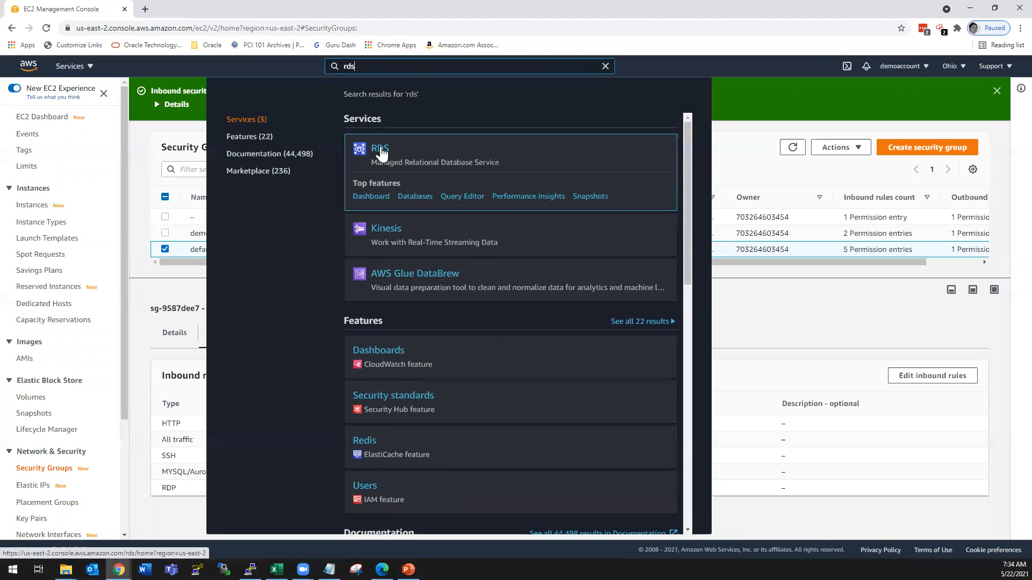
{"action": "left_click", "coordinate": [380, 151]}
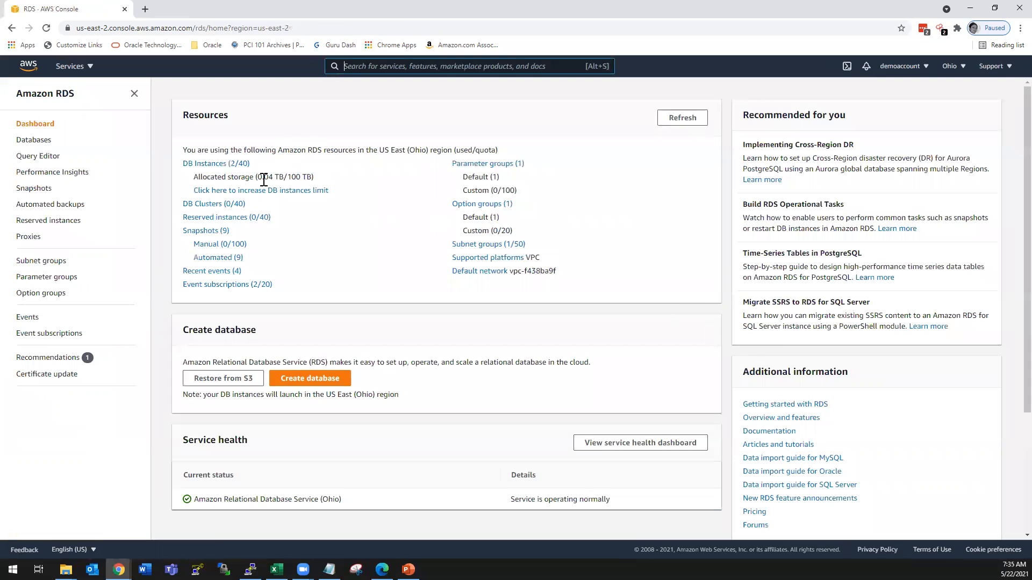
{"action": "left_click", "coordinate": [216, 164]}
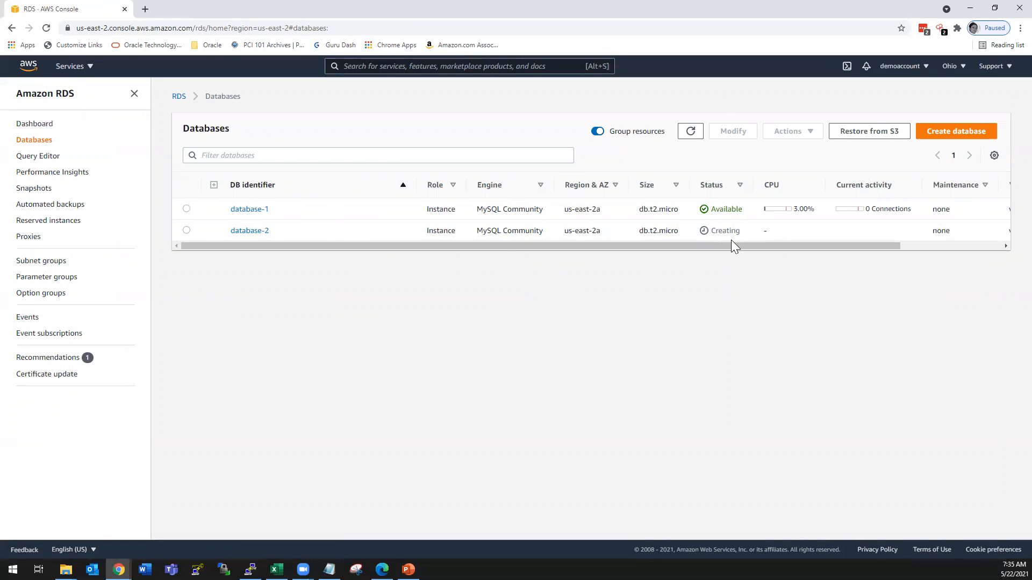
{"action": "left_click_drag", "start_coordinate": [704, 214], "coordinate": [748, 210]}
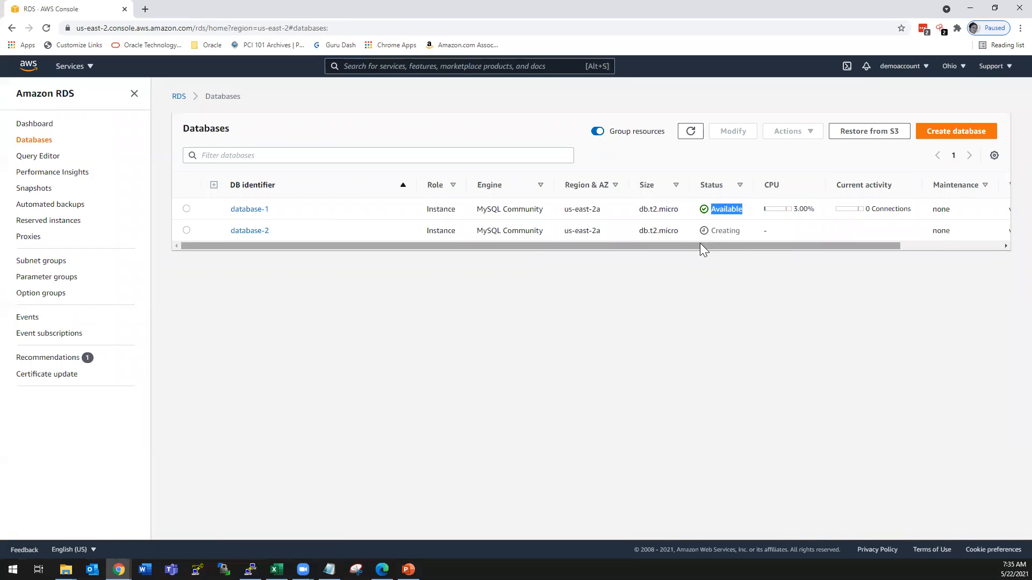